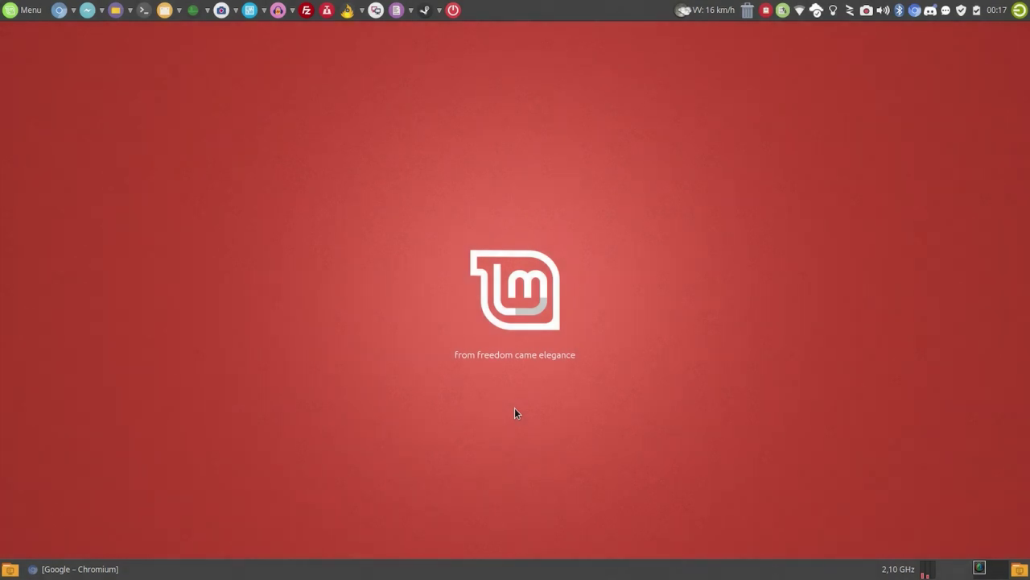
# - Switch to Chromium, open the bookmarked Intel Graphics for Linux site from the tmp folder, and show its Update Tool downloads
pyautogui.click(103, 570)
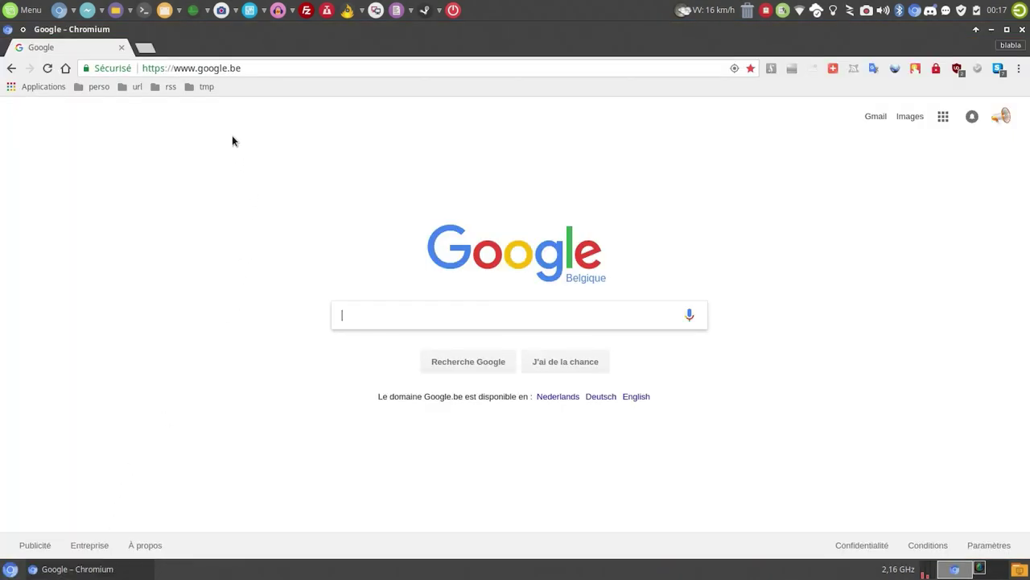
pyautogui.click(207, 86)
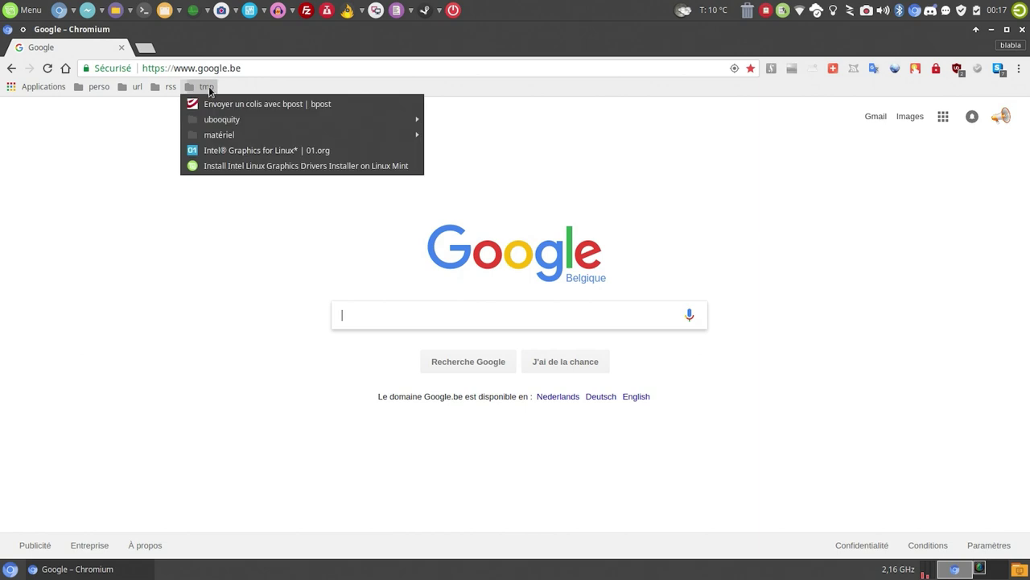
pyautogui.click(227, 151)
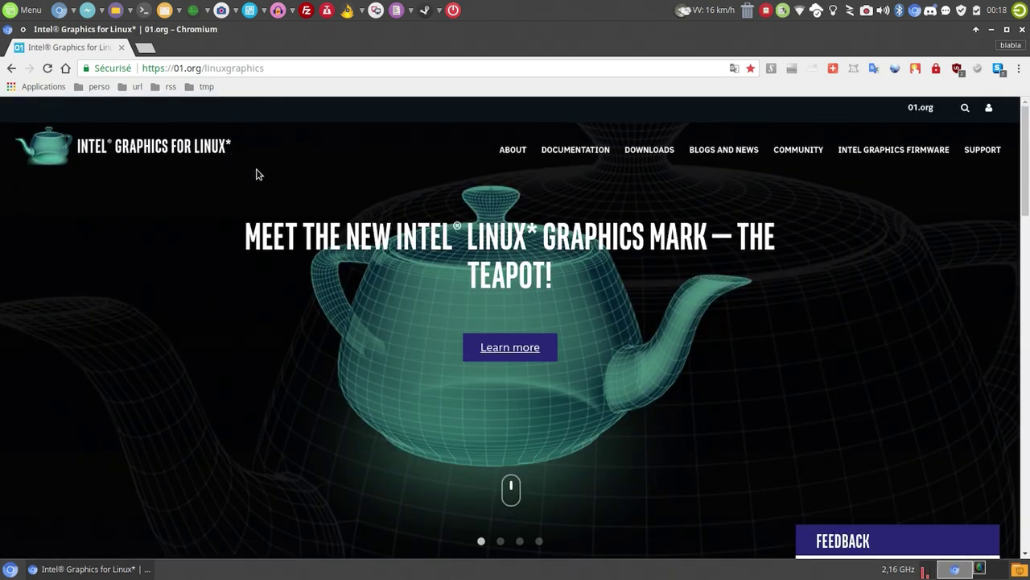
pyautogui.click(642, 153)
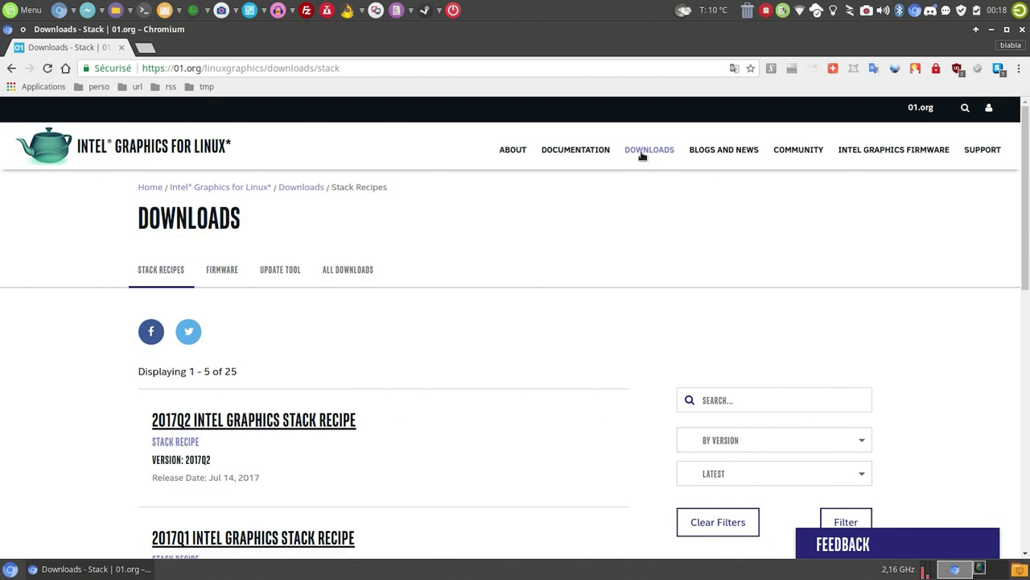
pyautogui.click(288, 273)
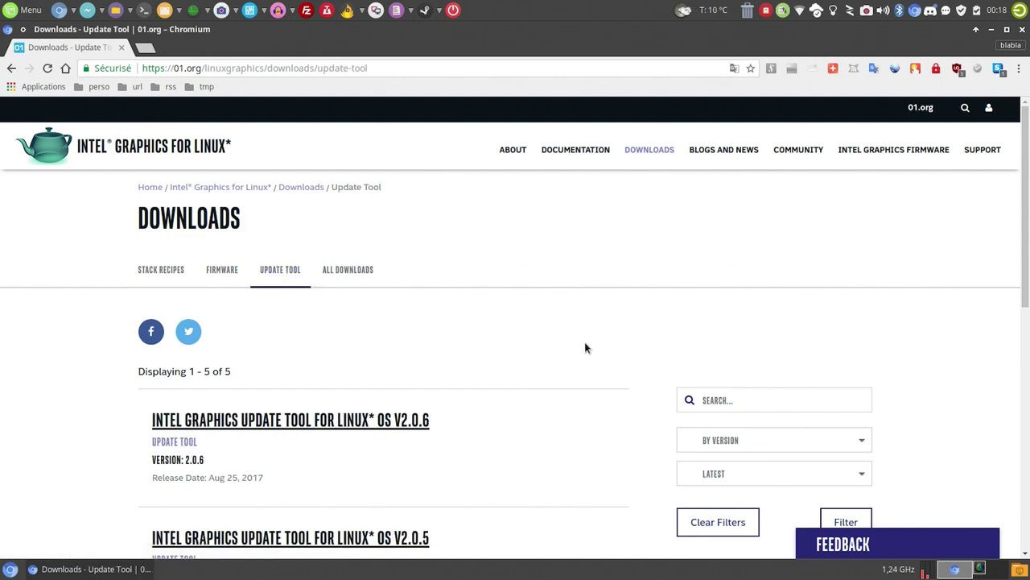
# - Open the download page for Intel Graphics Update Tool for Linux OS v2.0.2
pyautogui.scroll(-4, 586, 348)
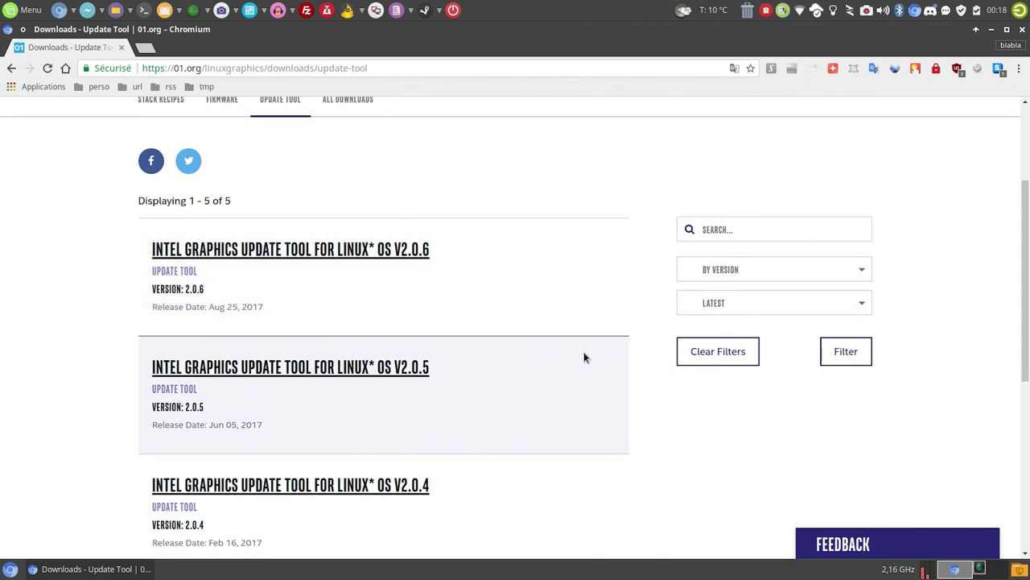
pyautogui.scroll(-3, 585, 357)
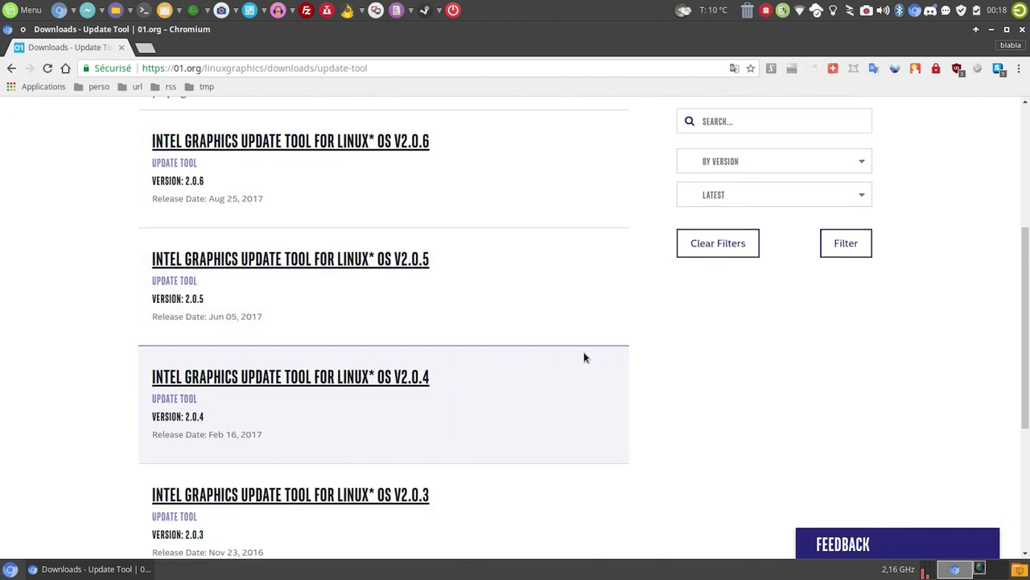
pyautogui.scroll(-4, 585, 358)
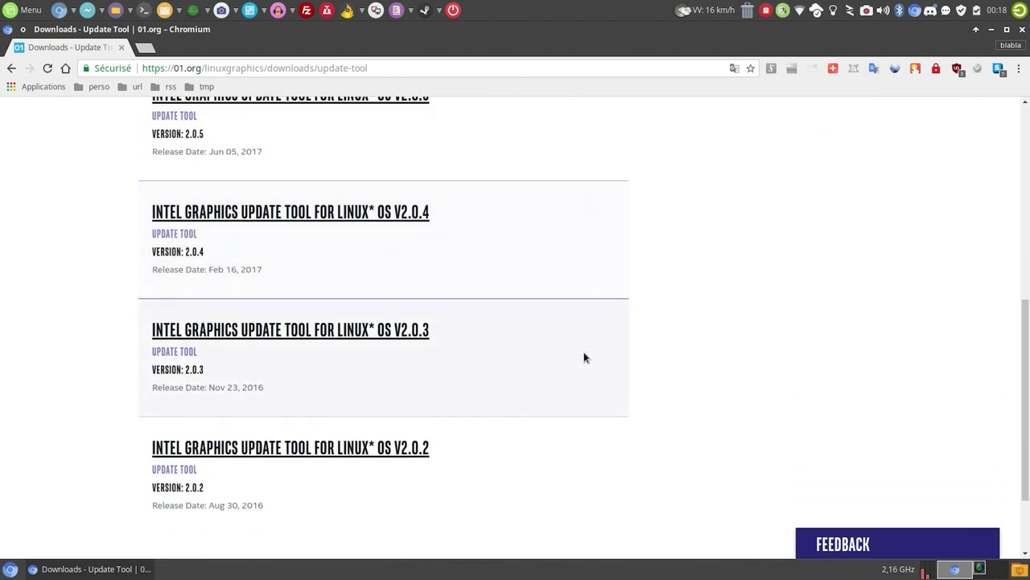
pyautogui.scroll(-3, 585, 357)
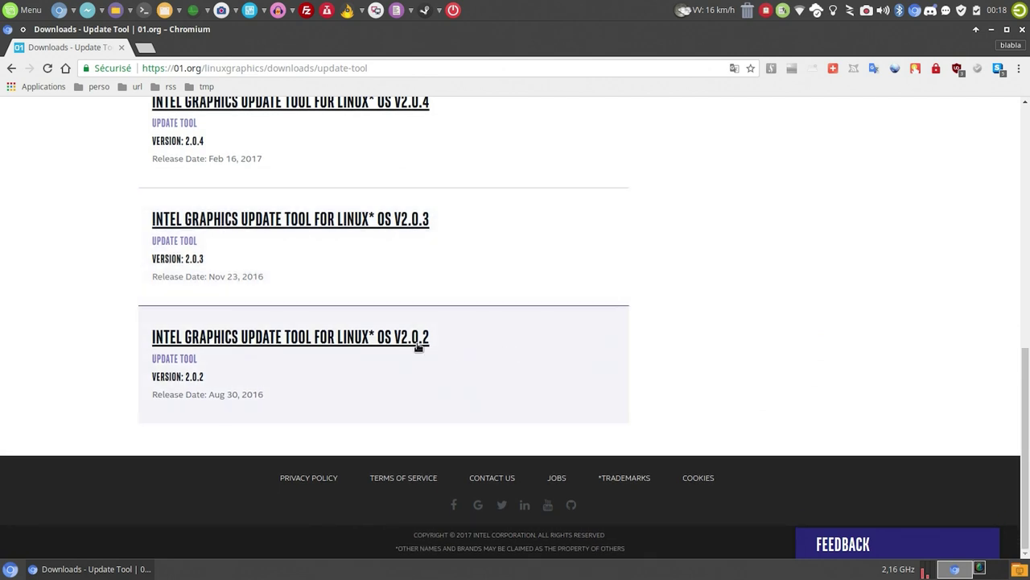
pyautogui.click(379, 340)
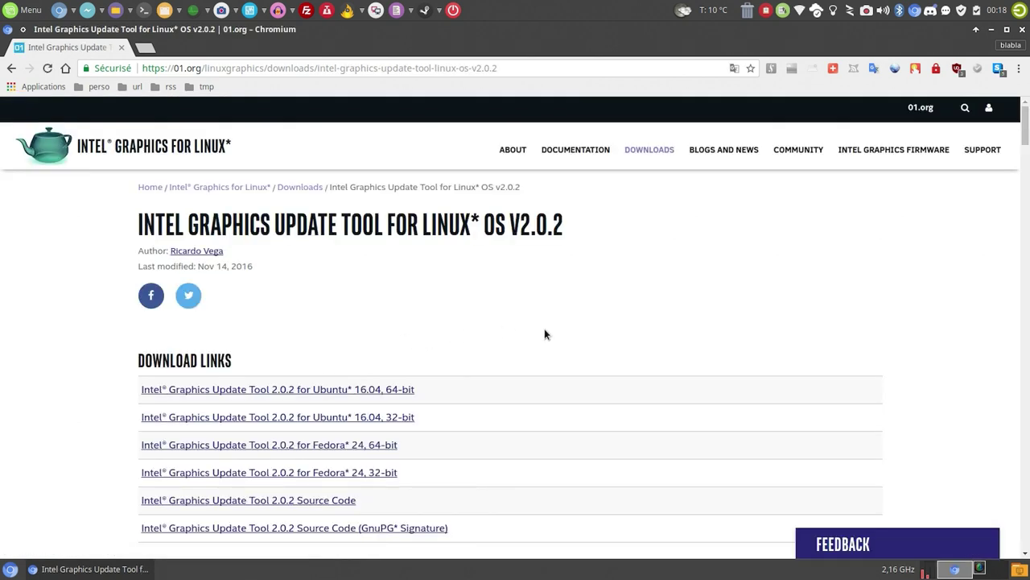
# - Save the Update Tool 2.0.2 package for Ubuntu 16.04, 64-bit, to the Bureau folder and close the browser
pyautogui.scroll(-2, 545, 334)
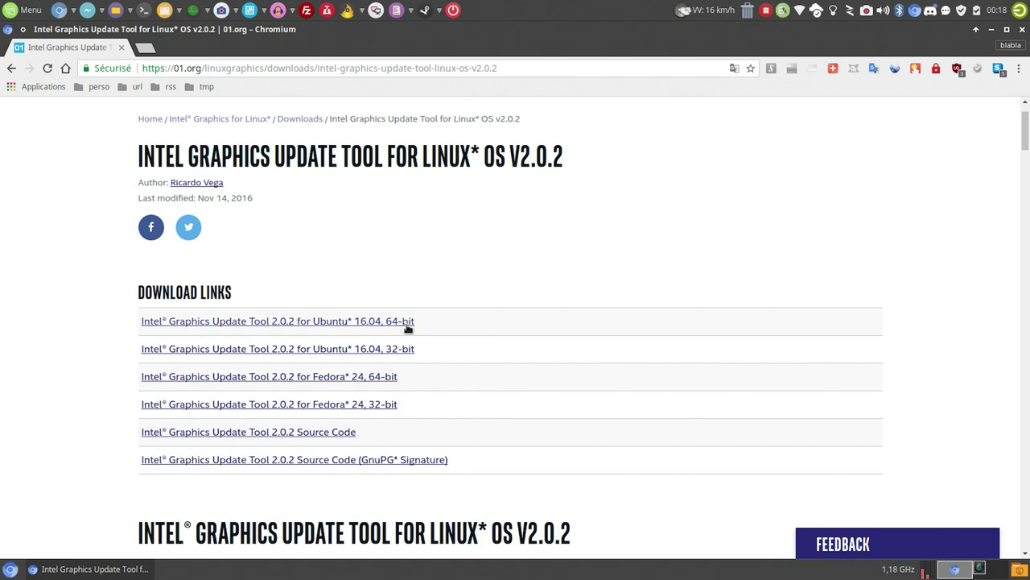
pyautogui.click(406, 322)
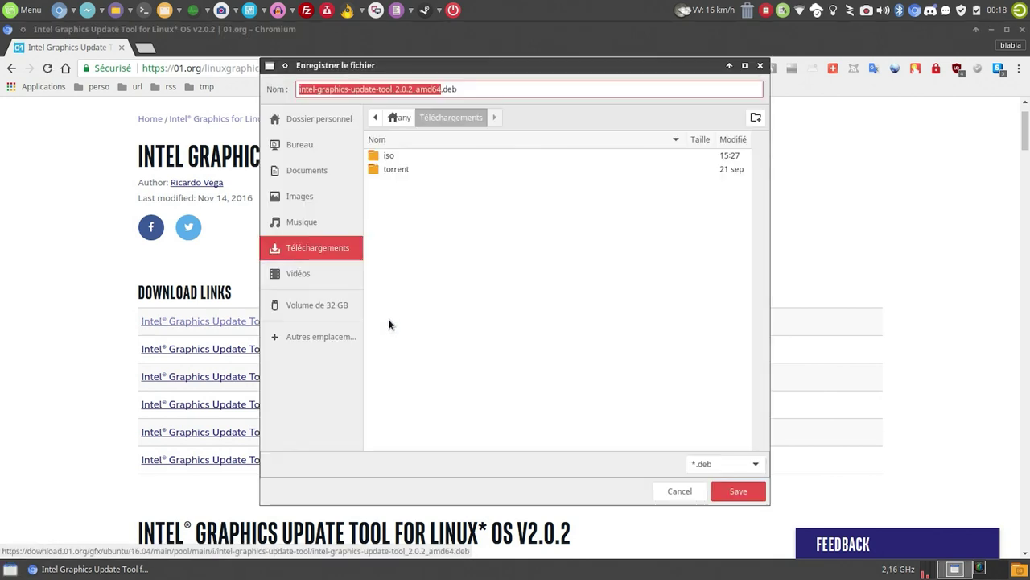
pyautogui.click(302, 145)
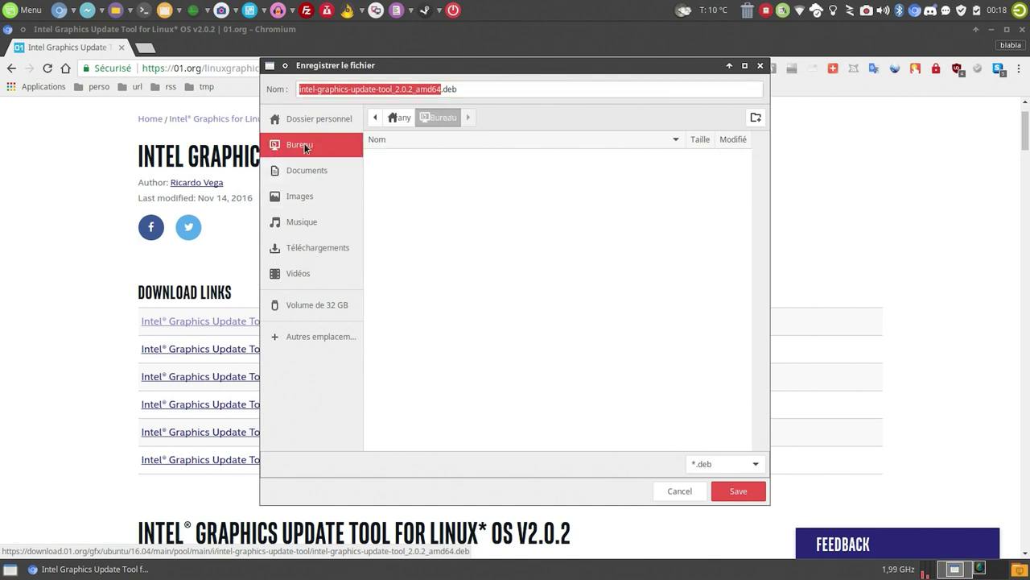
pyautogui.click(727, 491)
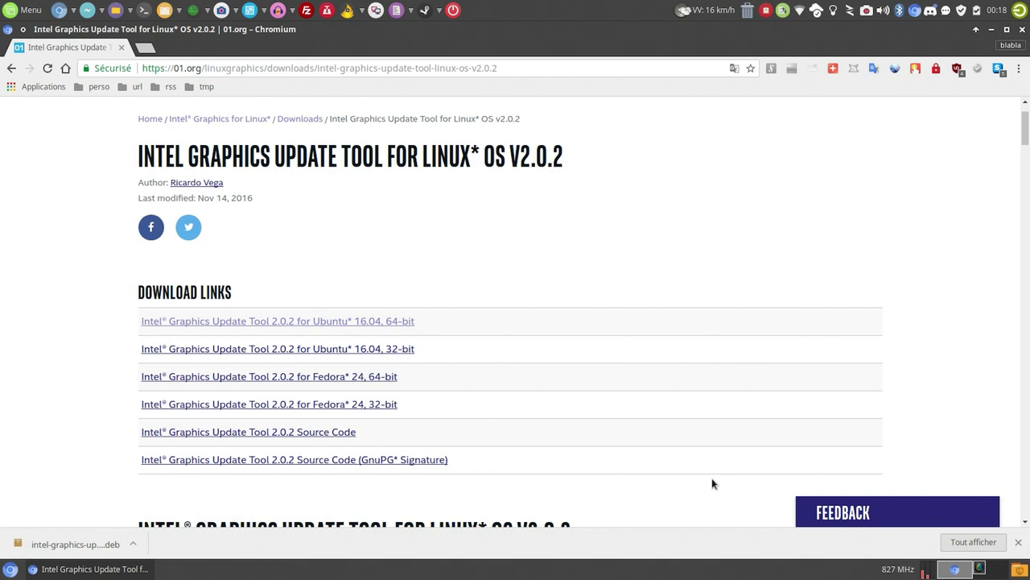
pyautogui.click(1023, 31)
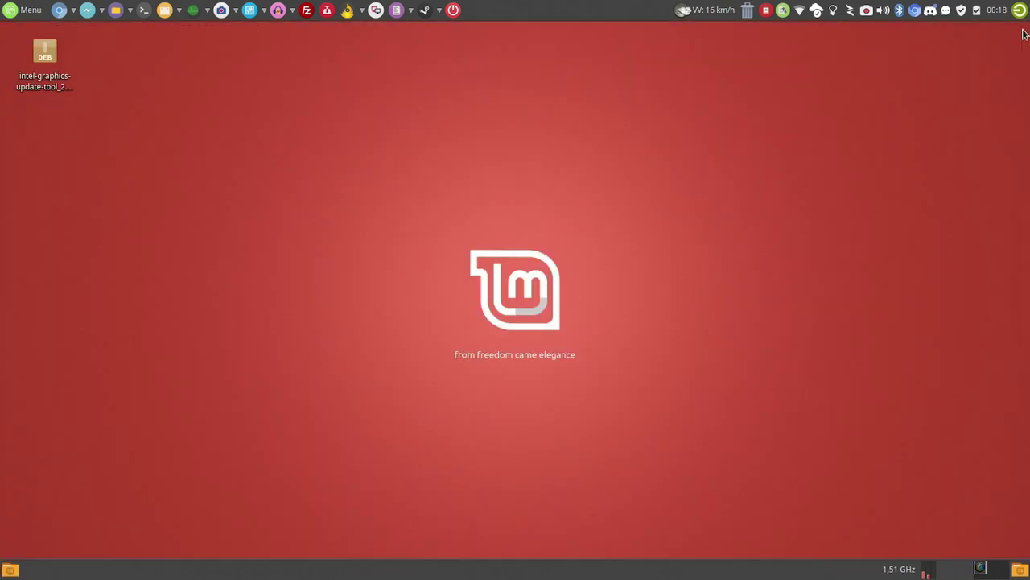
# - Open the downloaded intel-graphics-update-tool package in the GDebi package installer and review the additional packages it requires
pyautogui.click(52, 81)
pyautogui.rightClick(51, 79)
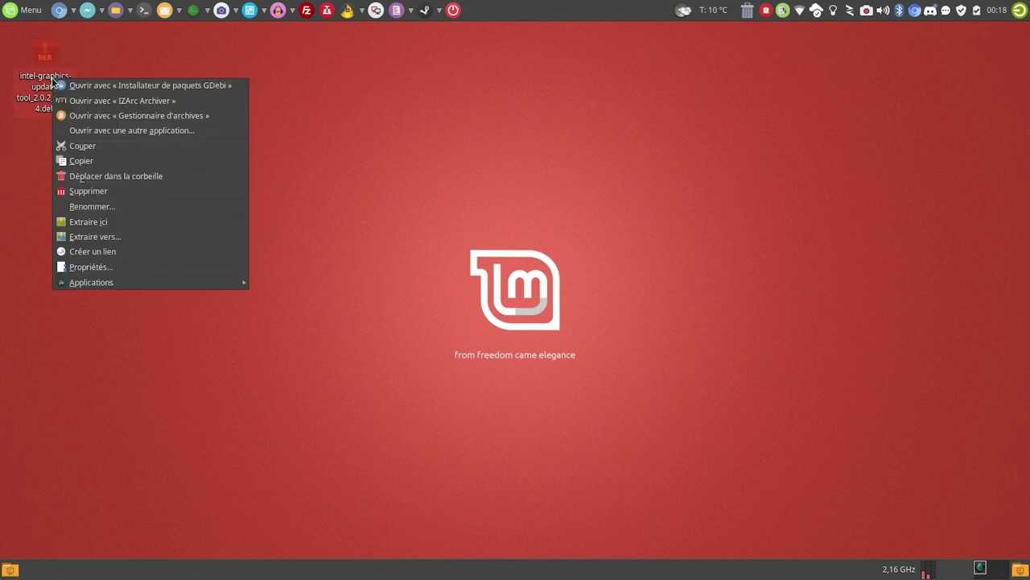
pyautogui.click(119, 86)
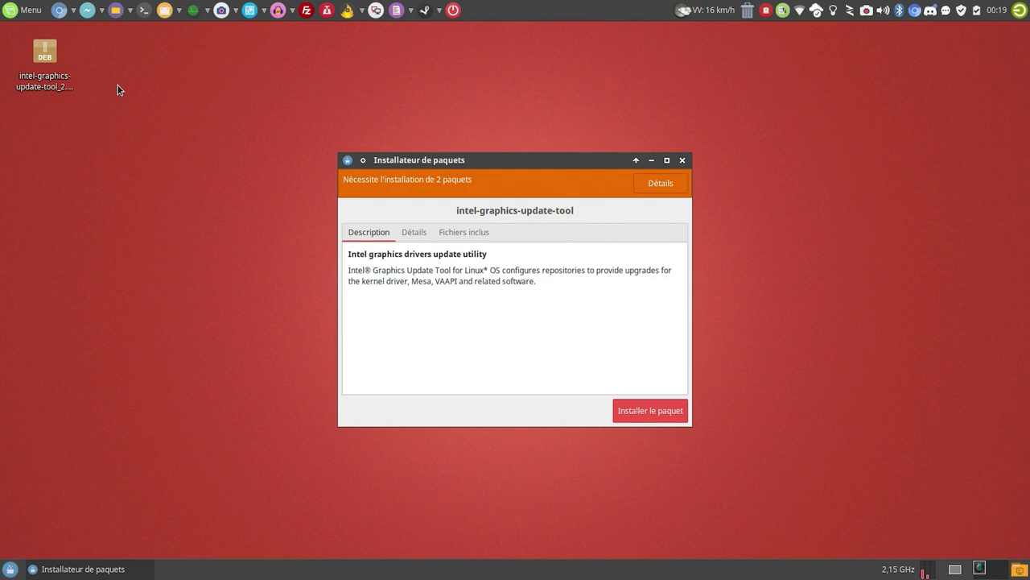
pyautogui.click(671, 187)
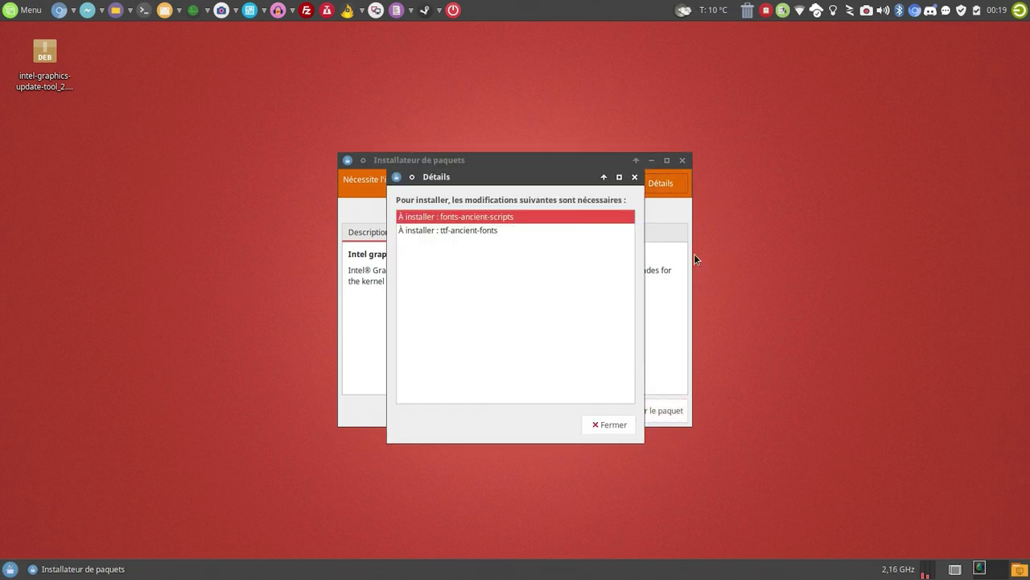
pyautogui.click(611, 424)
# - Install the intel-graphics-update-tool package, authorising it with the administrator password, and close the package installer
pyautogui.click(652, 410)
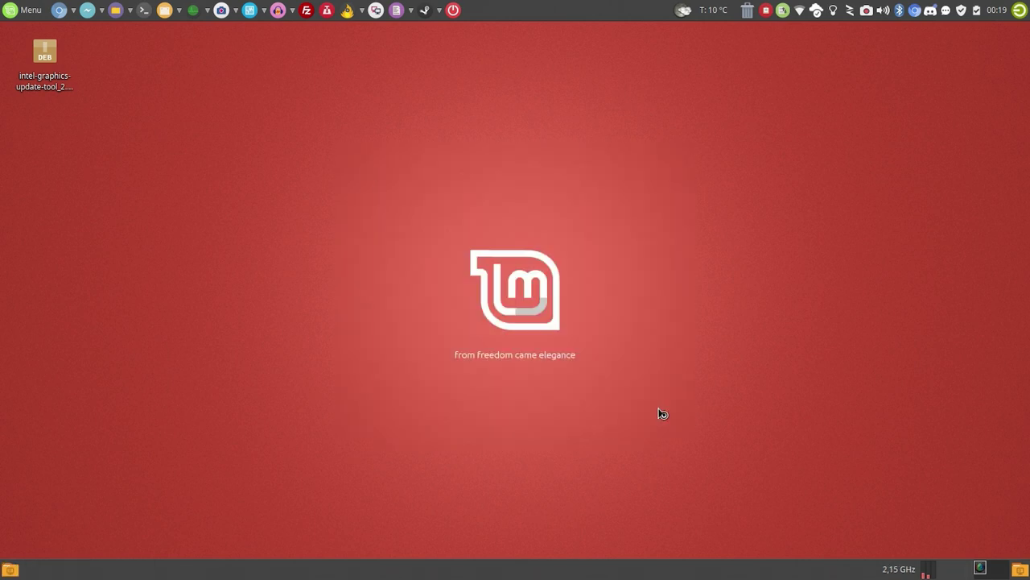
pyautogui.write('********')
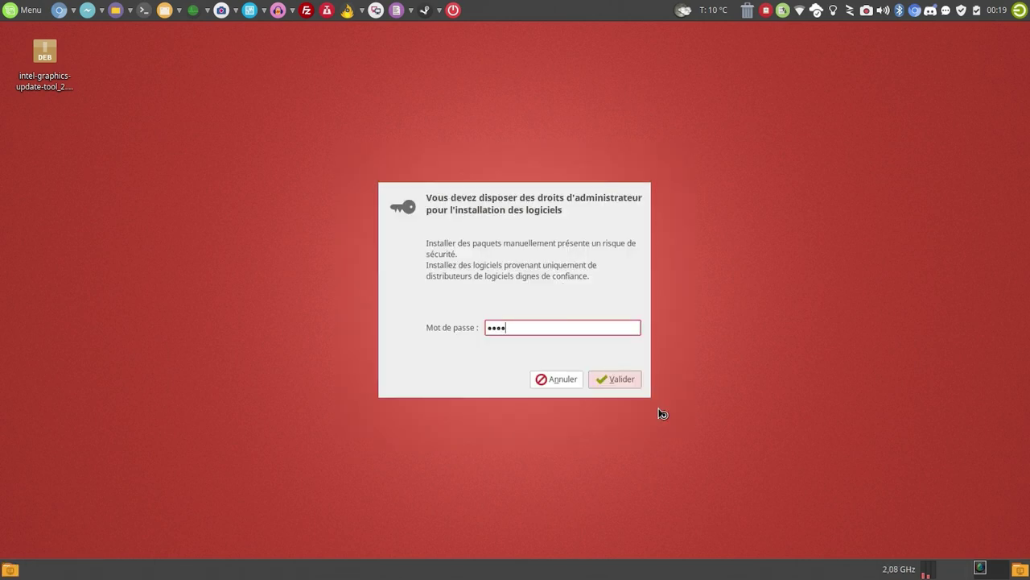
pyautogui.press('Return')
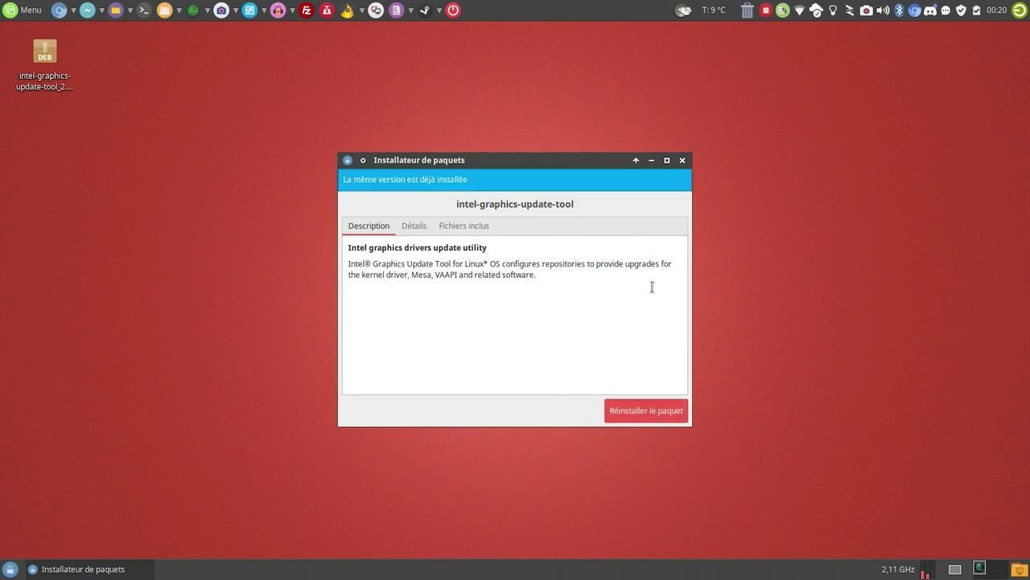
pyautogui.click(682, 161)
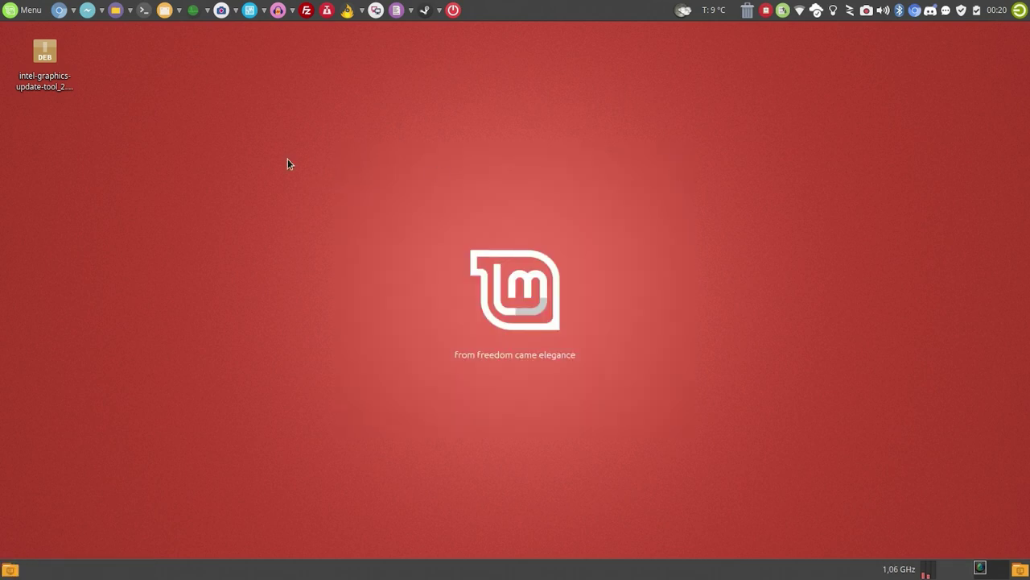
# - Launch Intel Graphics Update Tool for Linux OS and authenticate with the account password
pyautogui.click(22, 12)
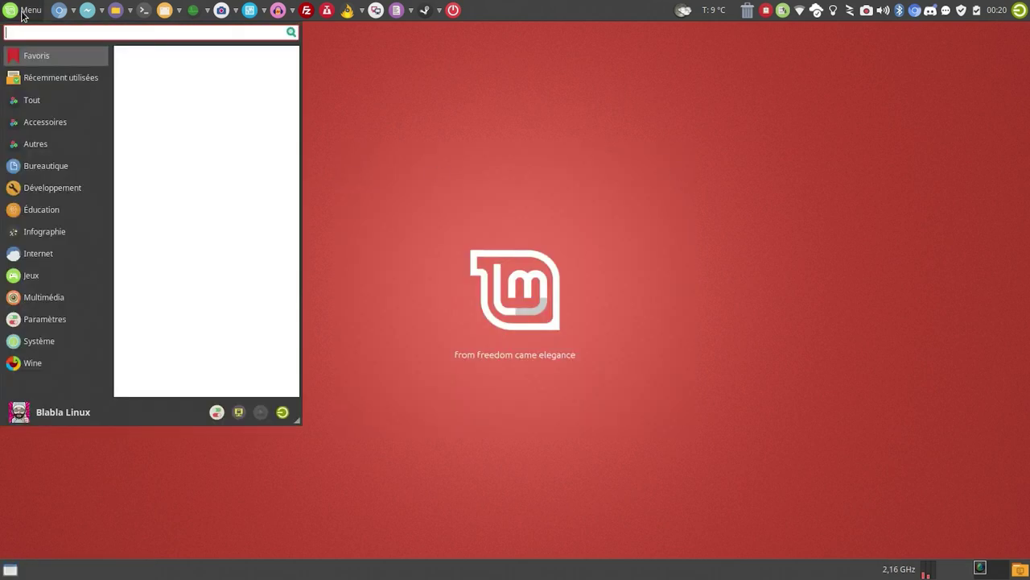
pyautogui.write('in')
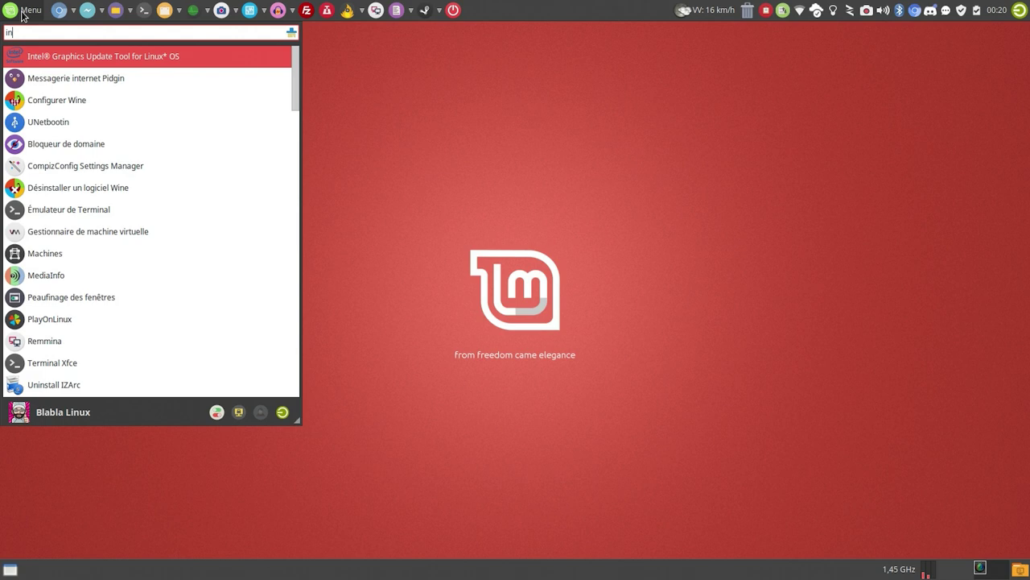
pyautogui.click(68, 58)
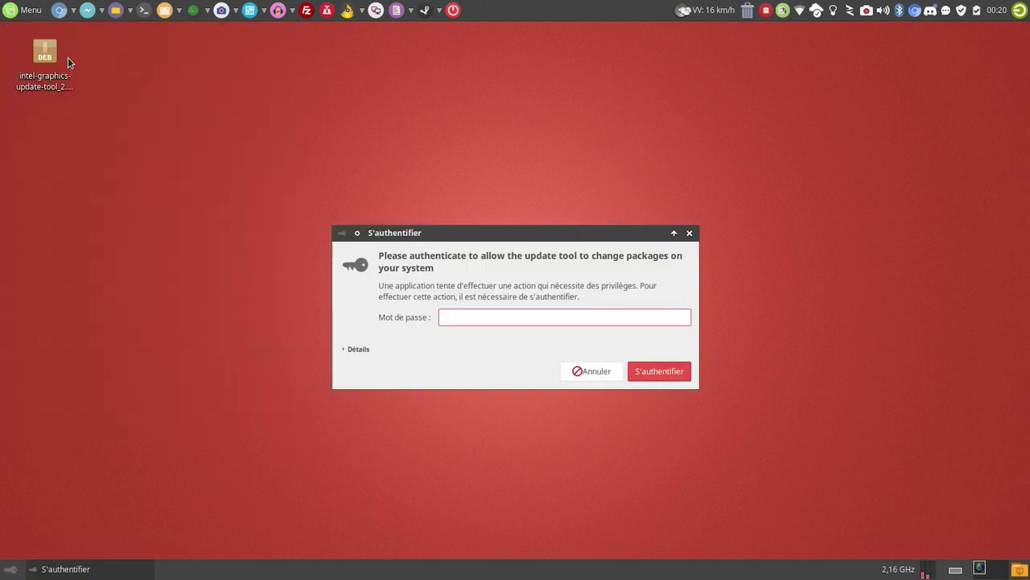
pyautogui.write('*********')
pyautogui.press('Return')
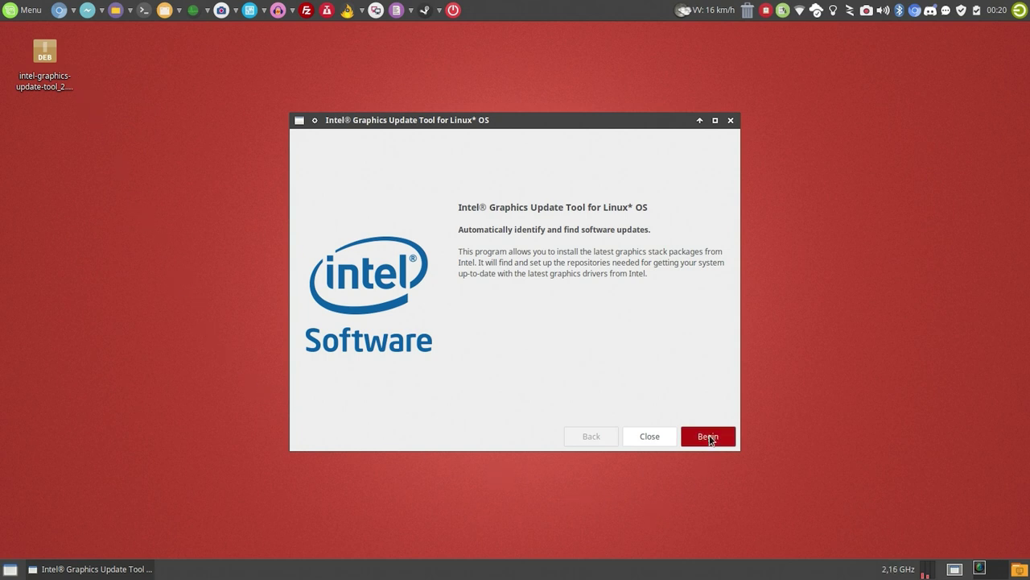
# - Run the update tool's system diagnostics, check the distribution message, and close the tool
pyautogui.click(708, 438)
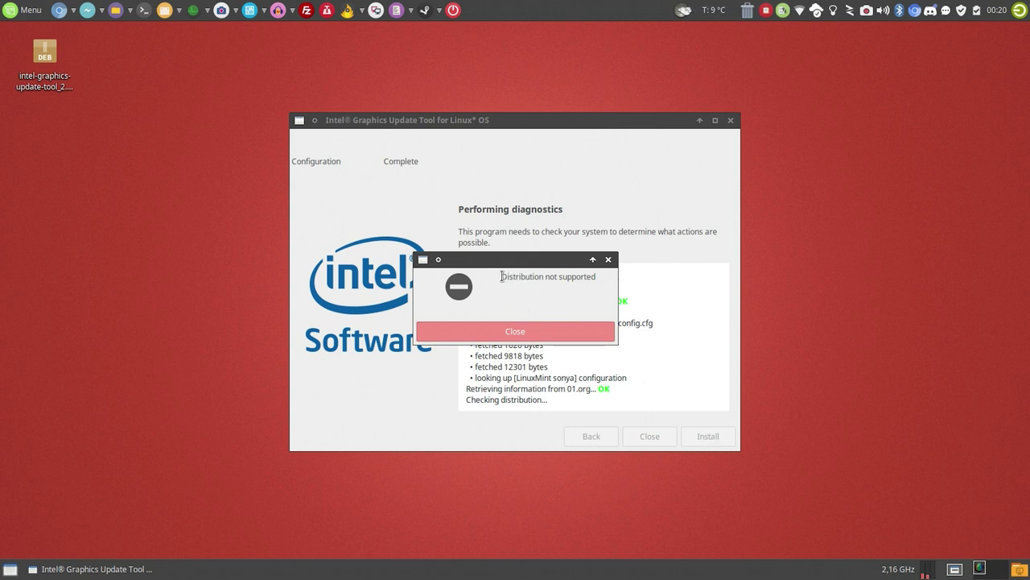
pyautogui.moveTo(502, 276); pyautogui.dragTo(613, 269)
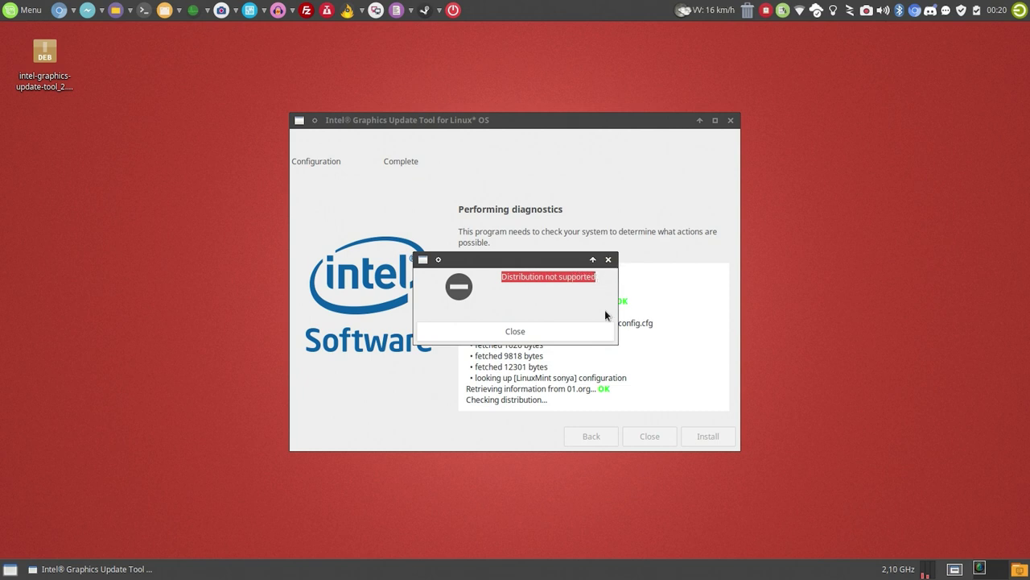
pyautogui.click(593, 331)
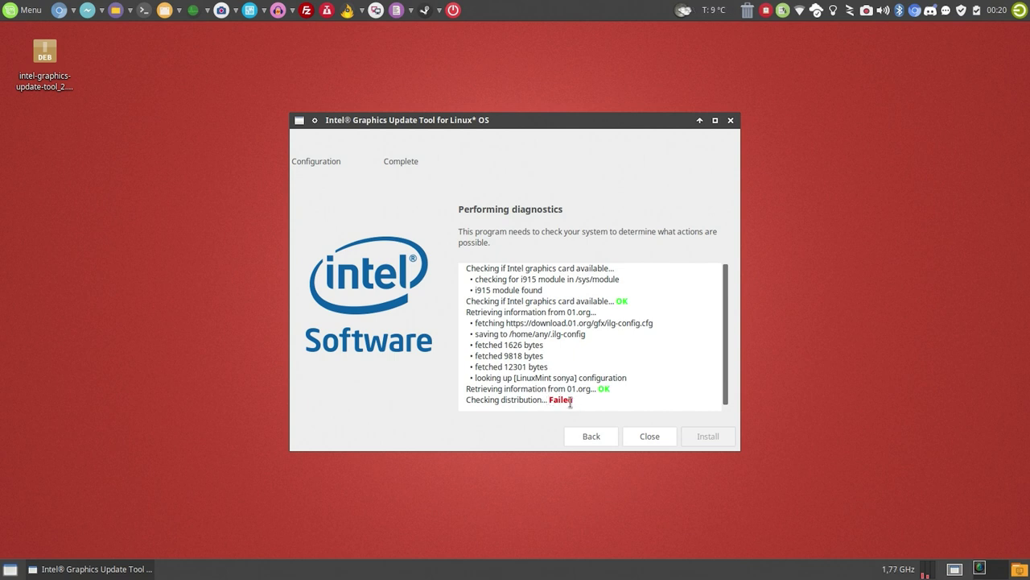
pyautogui.click(644, 440)
# - Paste the command "sudo xed /etc/lsb-release" from the clipboard history into a new terminal without running it
pyautogui.click(766, 12)
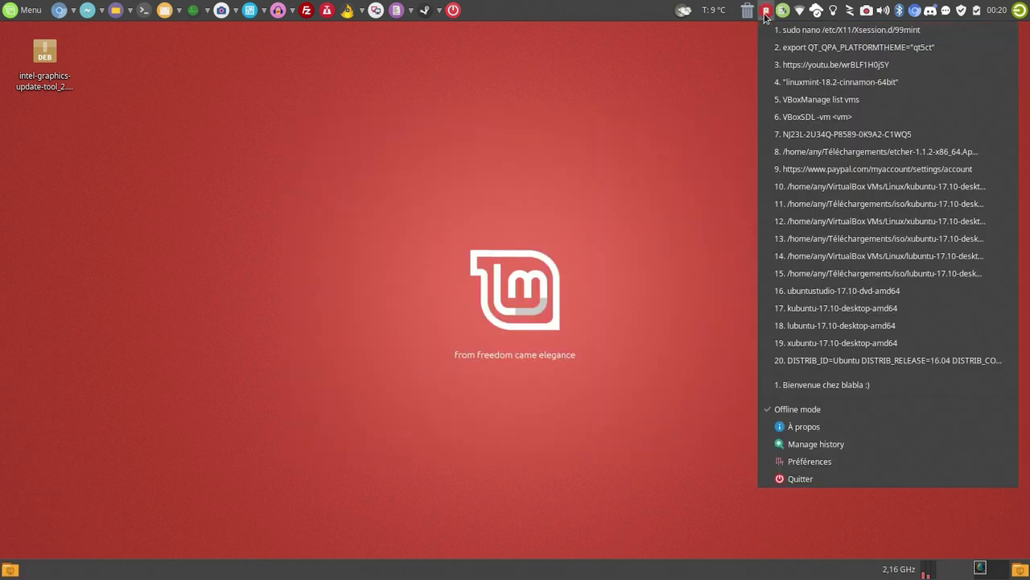
pyautogui.click(779, 30)
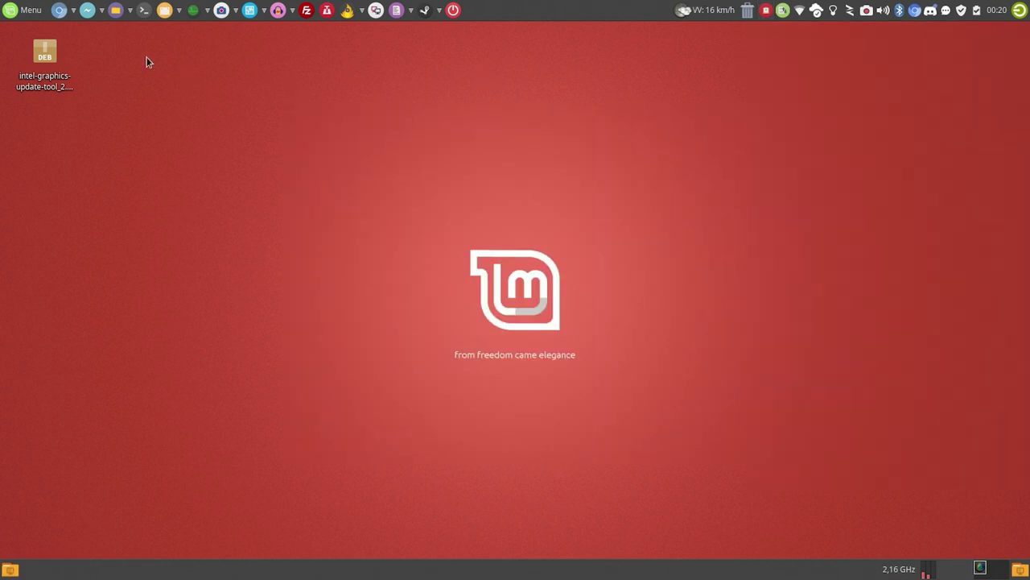
pyautogui.click(142, 11)
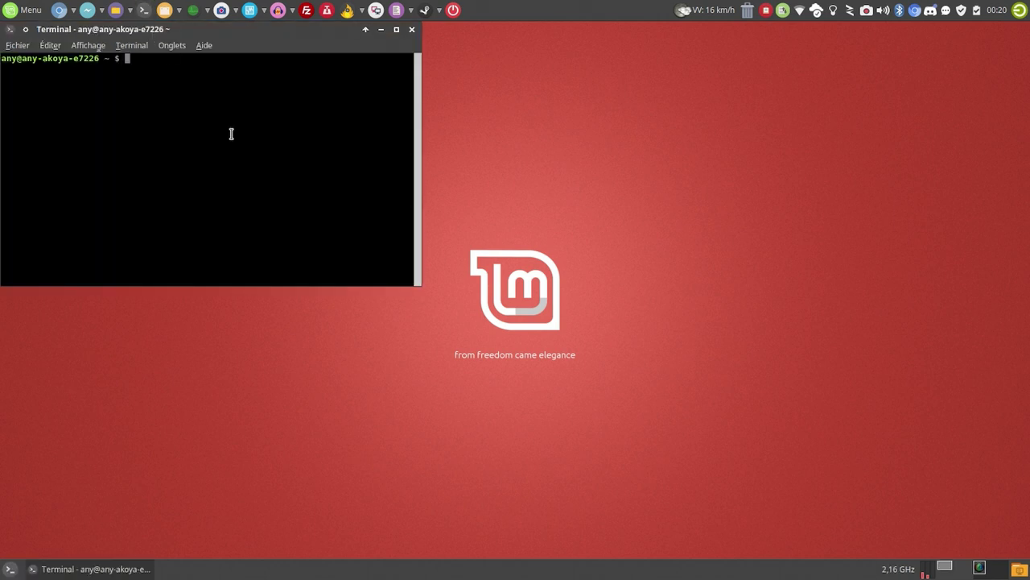
pyautogui.rightClick(242, 143)
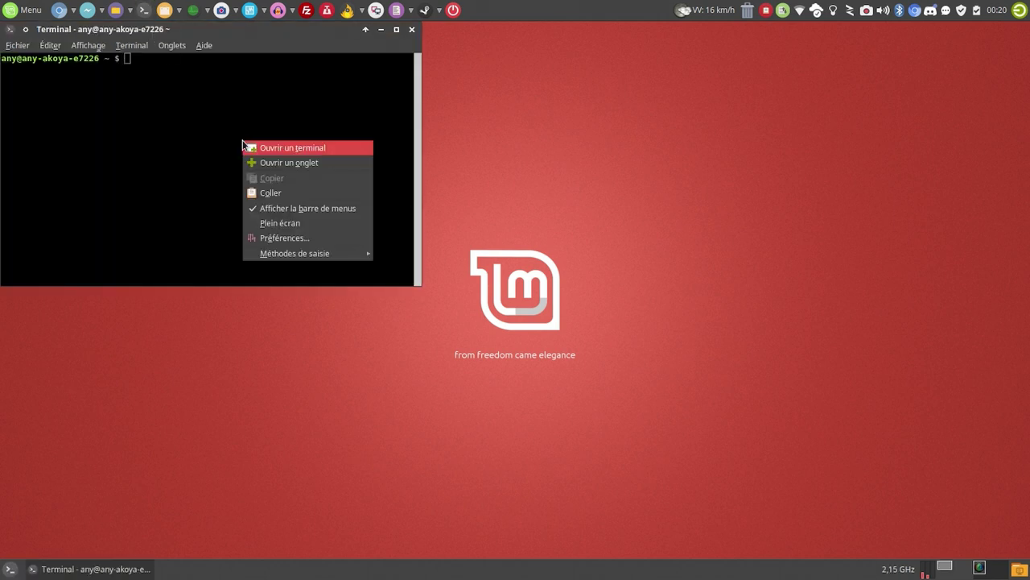
pyautogui.click(272, 189)
# - Change the command's editor from xed to gedit, run "sudo gedit /etc/lsb-release", and enter the sudo password
pyautogui.press('Left')
pyautogui.press('Left')
pyautogui.press('Left')
pyautogui.press('Left')
pyautogui.press('Left')
pyautogui.press('Left')
pyautogui.press('Left')
pyautogui.press('Left')
pyautogui.press('Left')
pyautogui.press('Left')
pyautogui.press('Left')
pyautogui.press('Left')
pyautogui.press('Left')
pyautogui.press('Left')
pyautogui.press('Left')
pyautogui.press('Left')
pyautogui.press('Left')
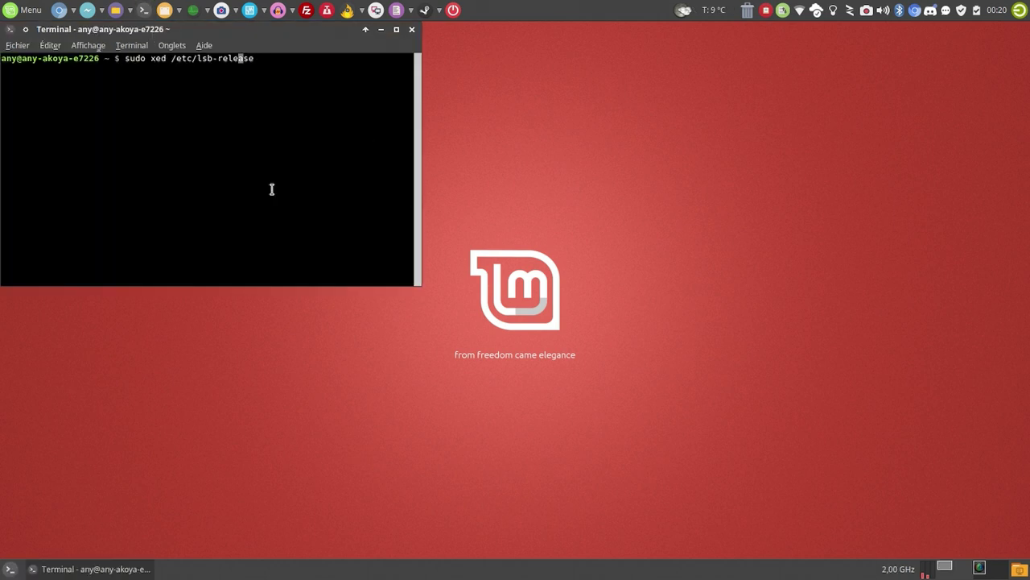
pyautogui.press('BackSpace')
pyautogui.press('BackSpace')
pyautogui.press('BackSpace')
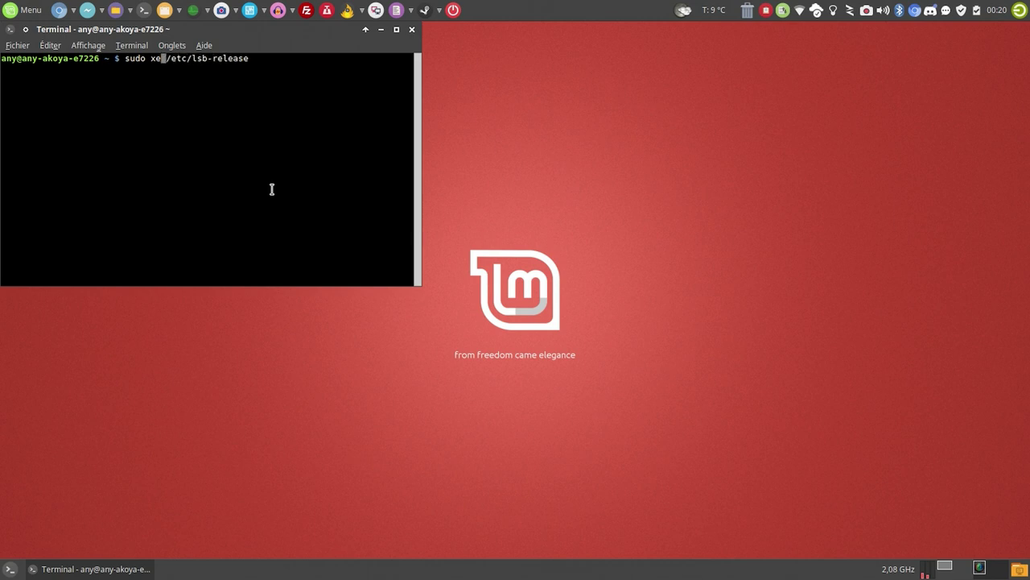
pyautogui.write('gedit')
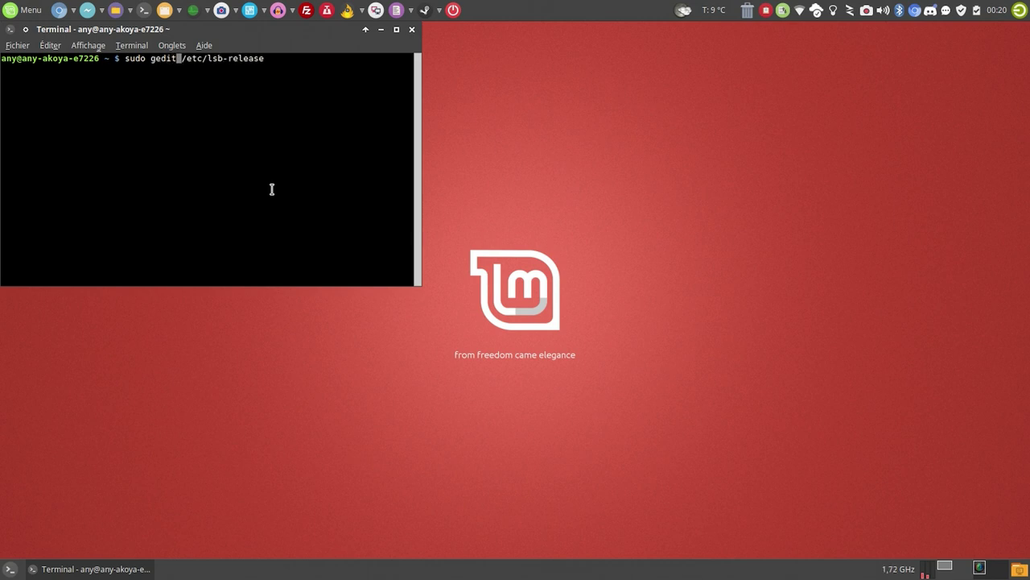
pyautogui.press('Return')
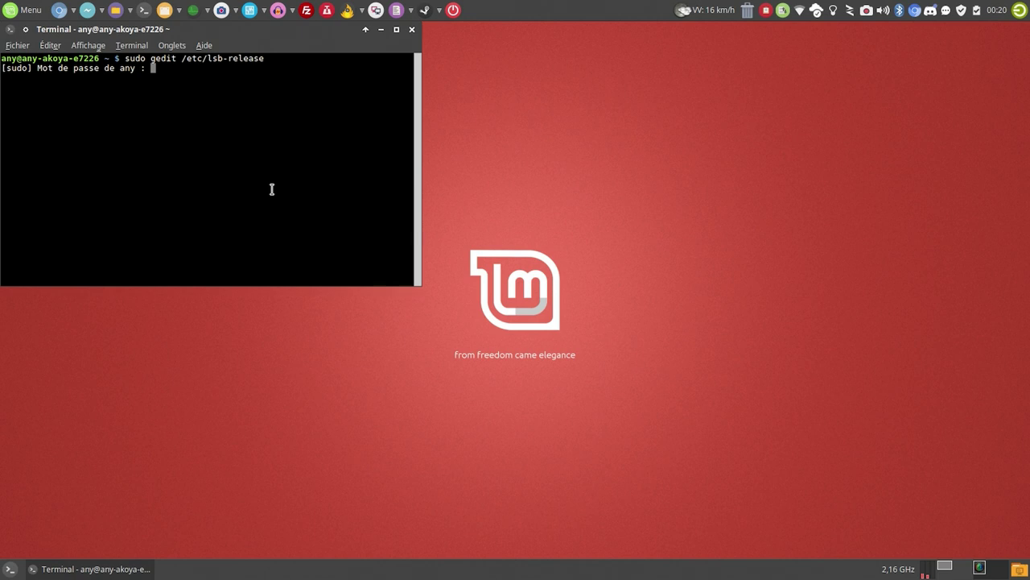
pyautogui.press('Return')
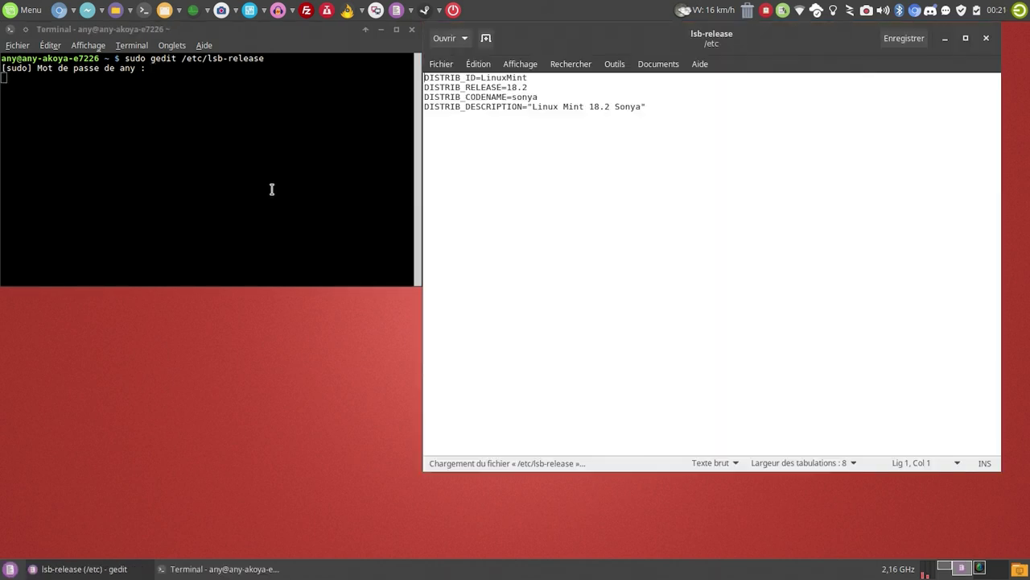
# - Add clipboard lines DISTRIB_ID=Ubuntu, DISTRIB_RELEASE=16.04, DISTRIB_CODENAME=xenial and DISTRIB_DESCRIPTION="Ubuntu 16.04 LTS" below the existing entries in lsb-release
pyautogui.click(766, 11)
pyautogui.click(793, 44)
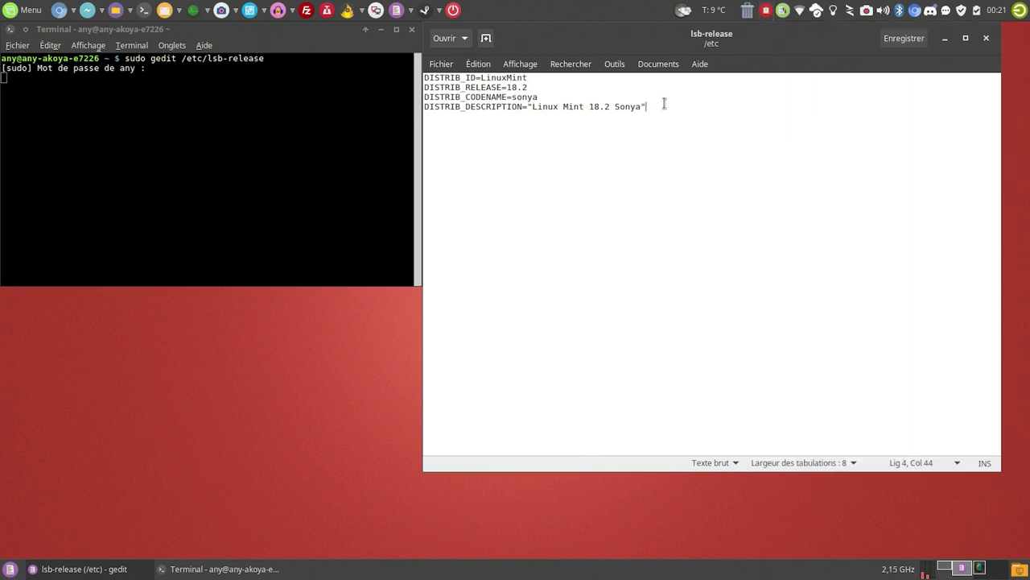
pyautogui.press('Return')
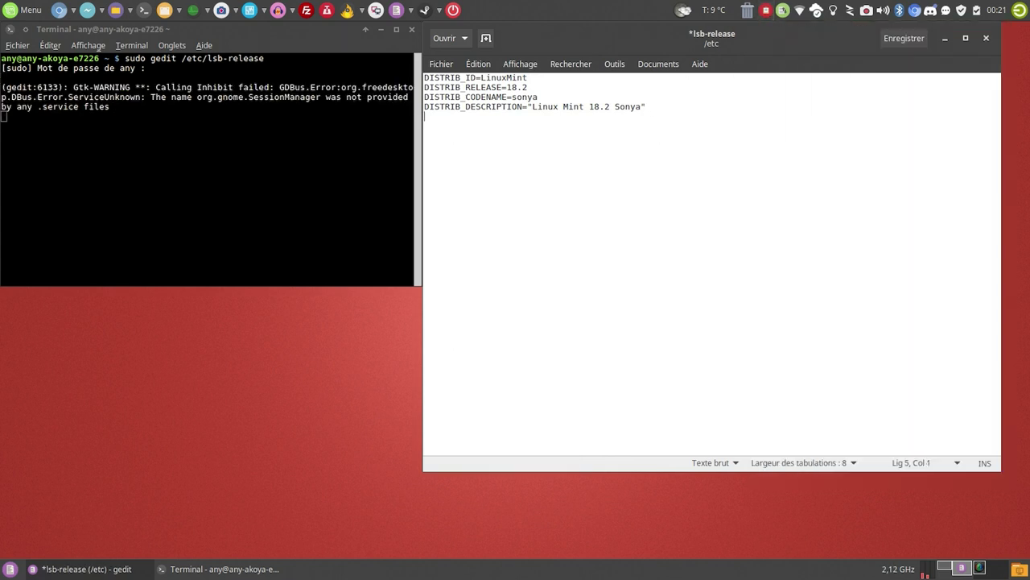
pyautogui.write('DISTRIB_ID=Ubuntu DISTRIB_RELEASE=16.04 DISTRIB_CODENAME=xenial DISTRIB_DESCRIPTION="Ubuntu 16.04 LTS"')
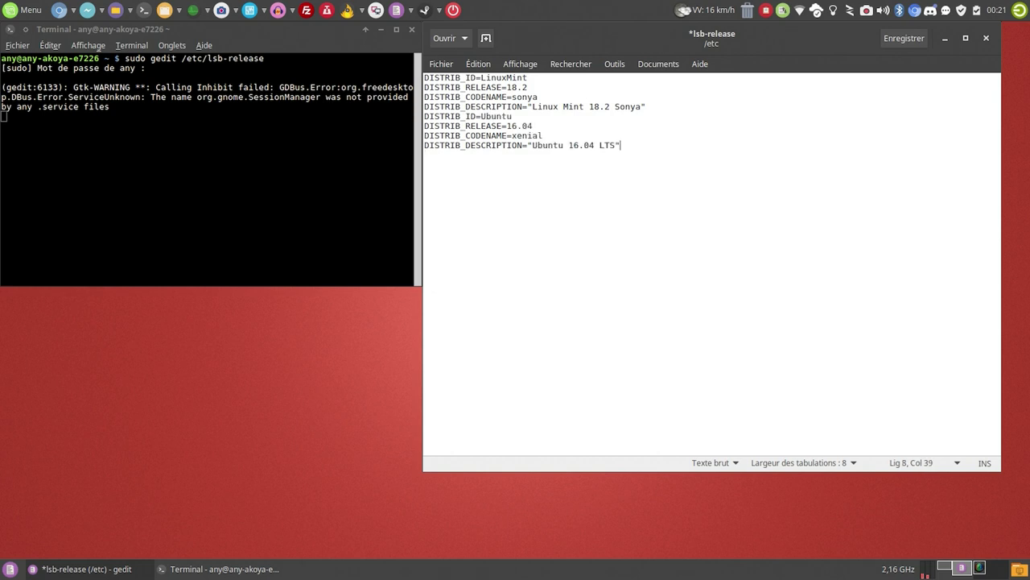
# - Comment out the four Linux Mint entries in lsb-release by putting # at the start of each line
pyautogui.click(424, 135)
pyautogui.write('#')
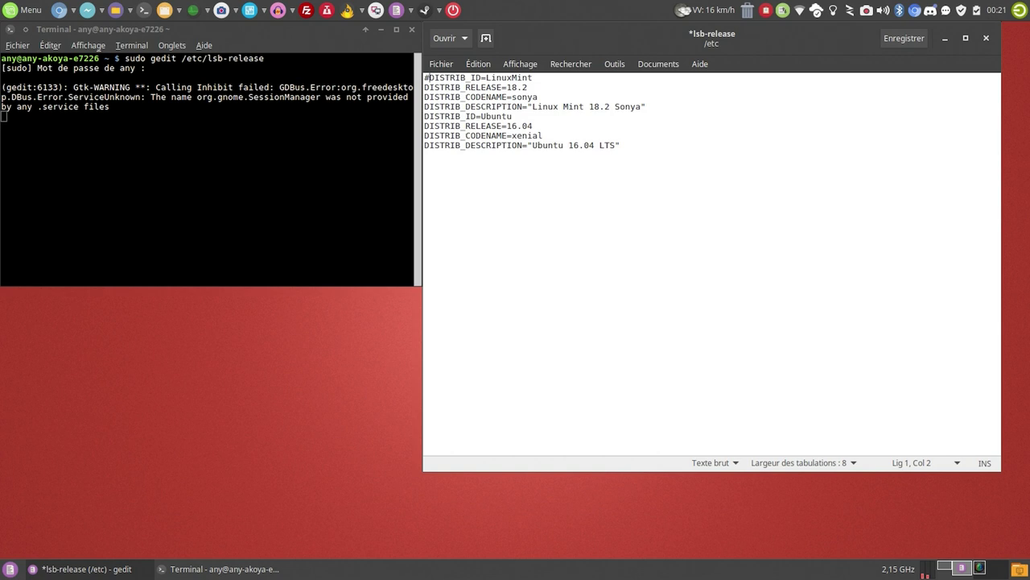
pyautogui.click(424, 87)
pyautogui.write('#')
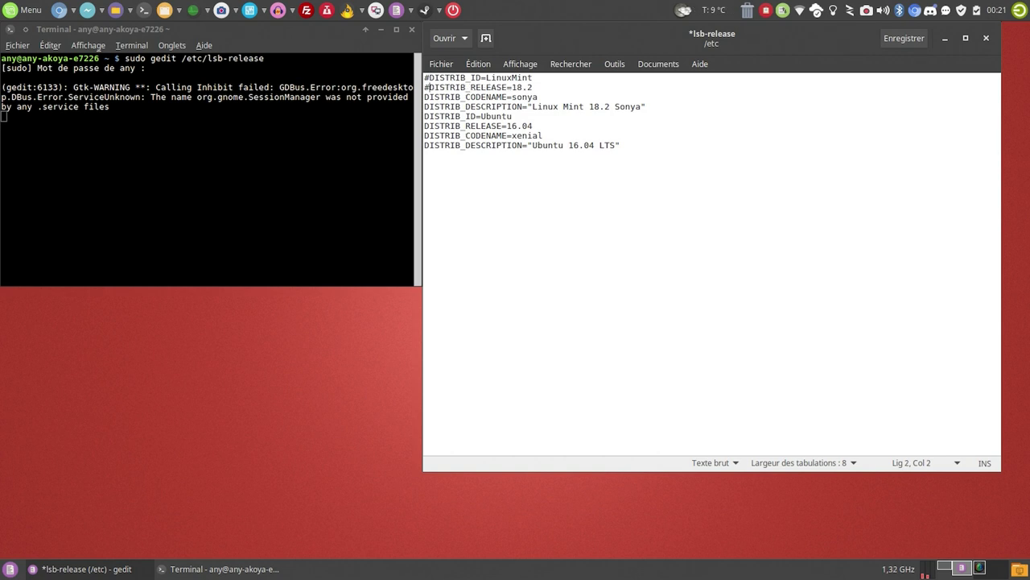
pyautogui.click(424, 96)
pyautogui.write('#')
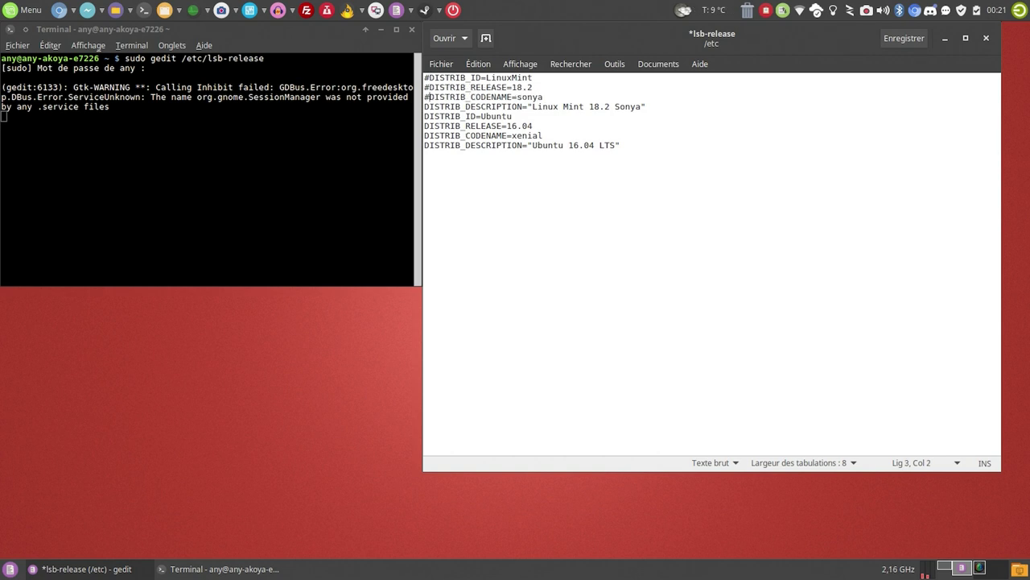
pyautogui.click(424, 106)
pyautogui.write('#')
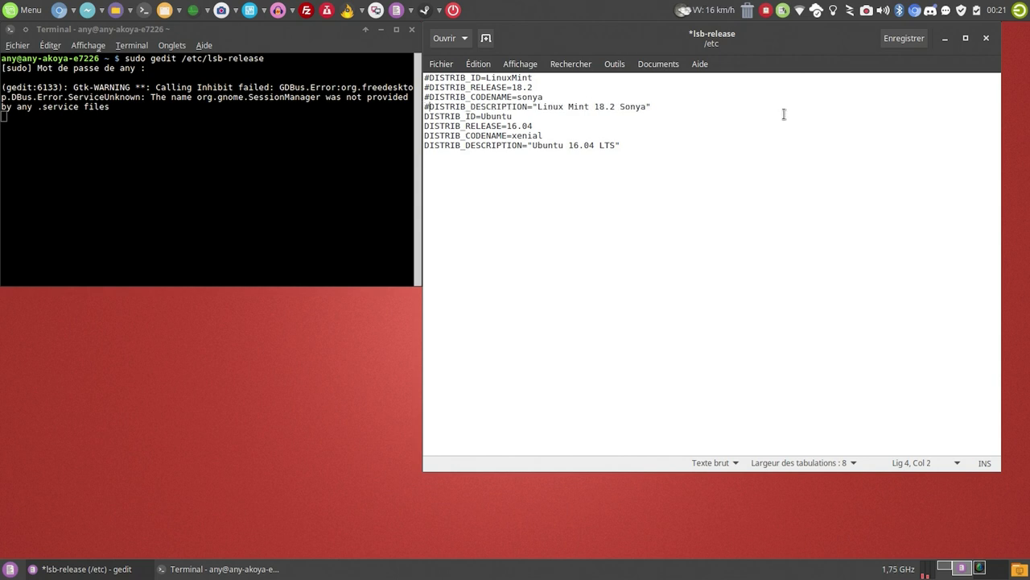
# - Save lsb-release with the Ubuntu entries active, and close both the text editor and the terminal
pyautogui.click(901, 42)
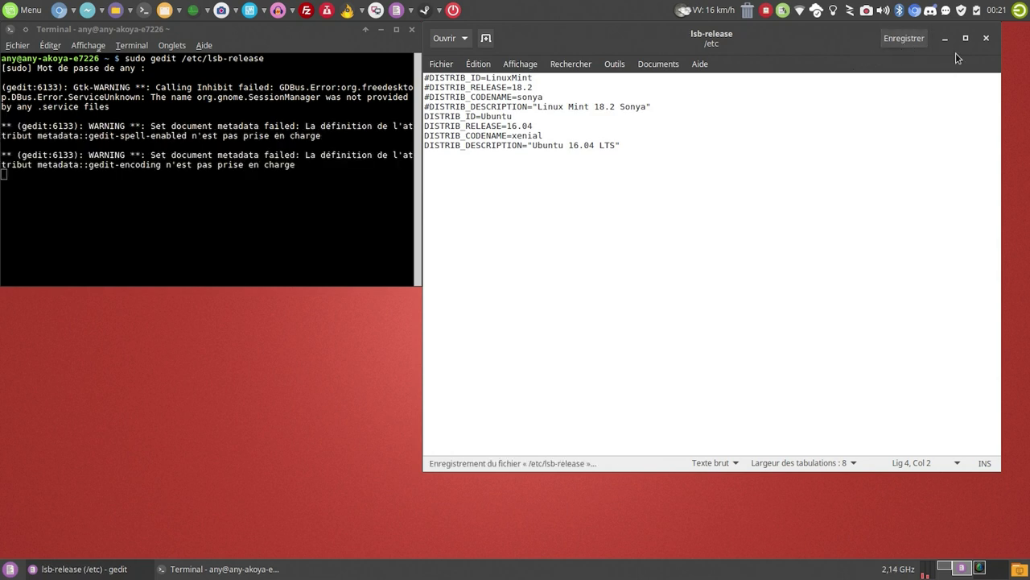
pyautogui.click(986, 38)
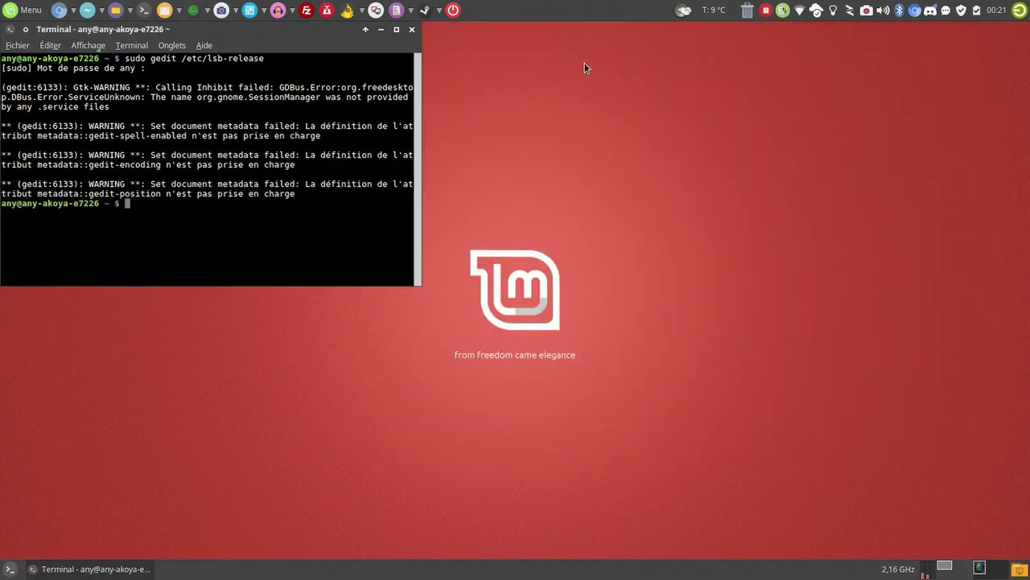
pyautogui.click(416, 35)
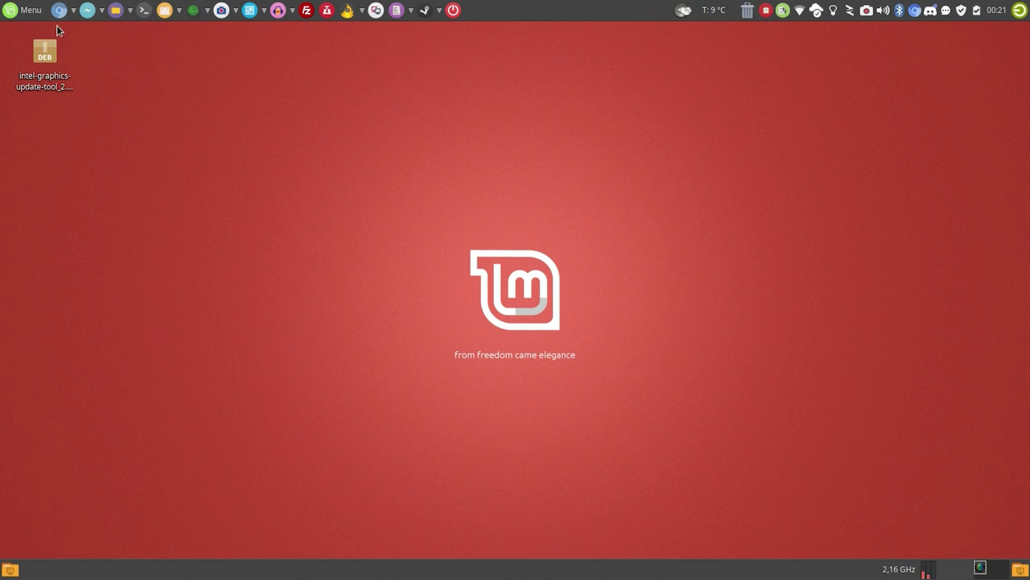
# - Relaunch Intel Graphics Update Tool for Linux OS and authenticate with the account password
pyautogui.click(35, 11)
pyautogui.write('in')
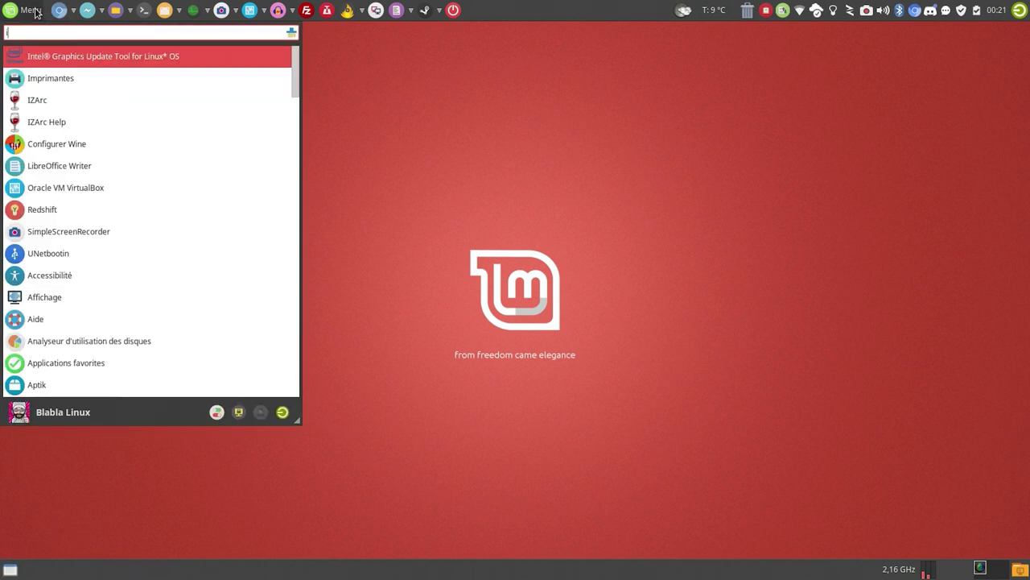
pyautogui.click(81, 54)
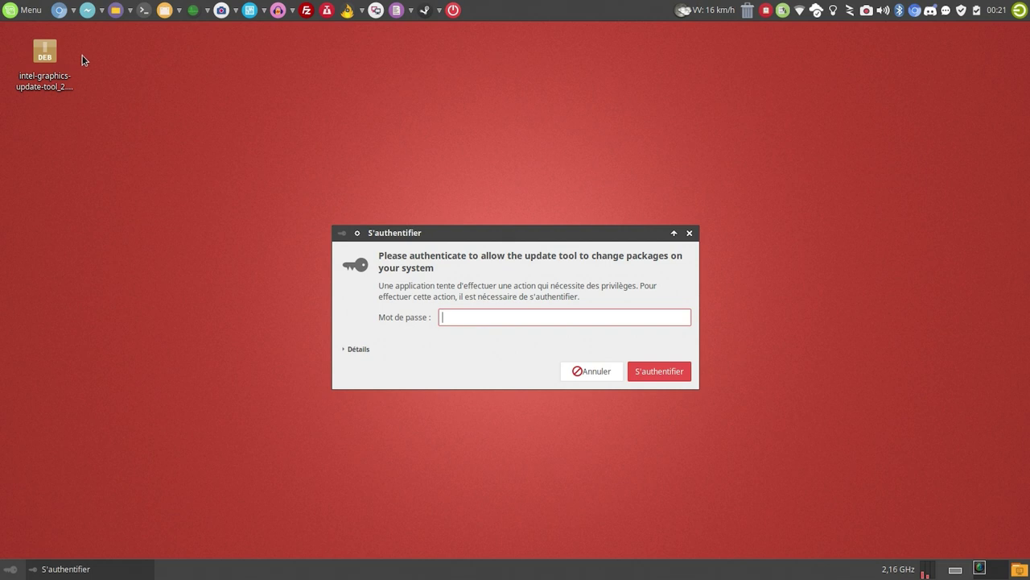
pyautogui.write('••••••••')
pyautogui.press('Return')
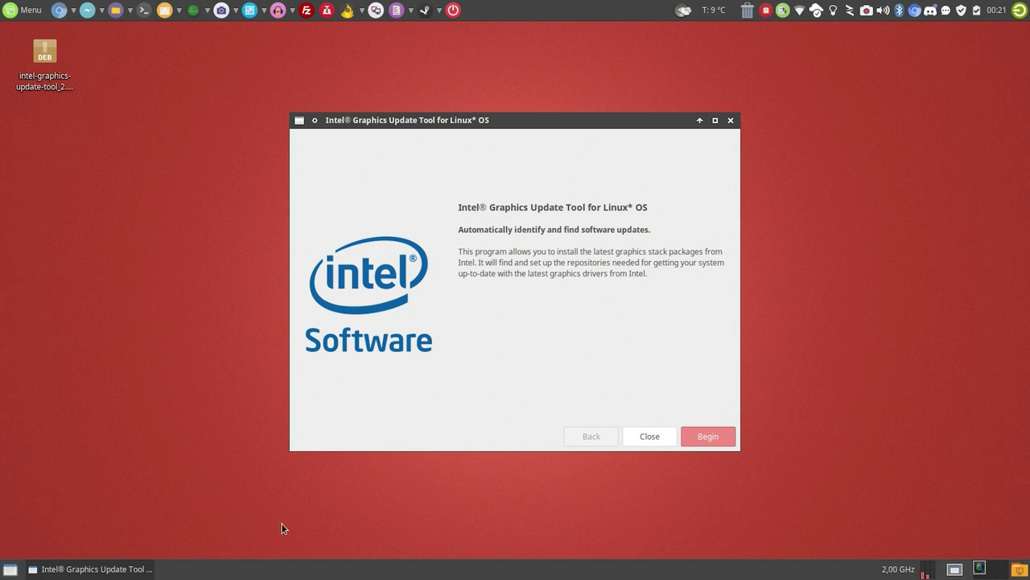
# - Run the diagnostics and install the latest Intel graphics stack packages, closing the update tool without rebooting the system
pyautogui.click(700, 436)
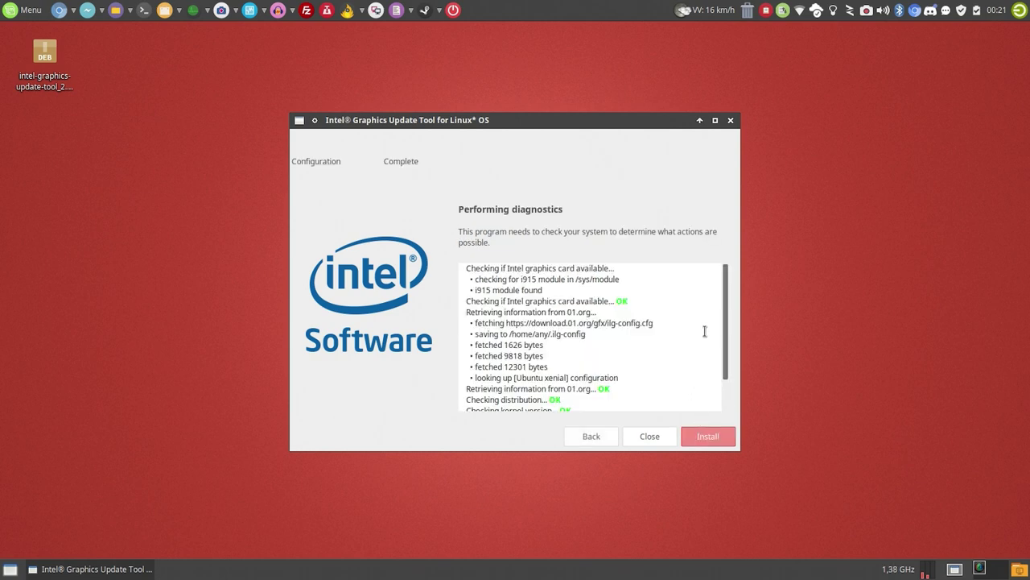
pyautogui.scroll(-1, 724, 299)
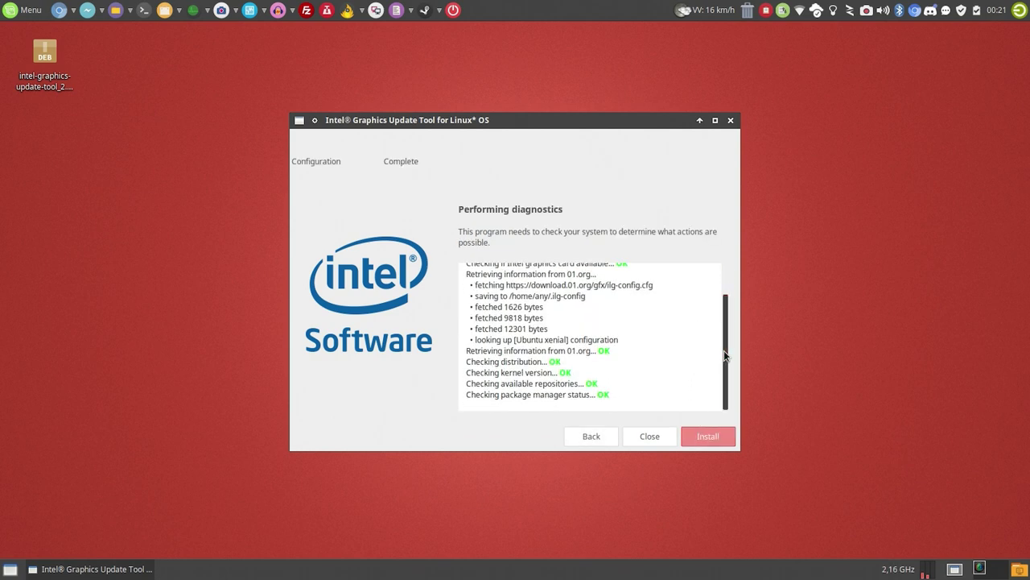
pyautogui.click(708, 436)
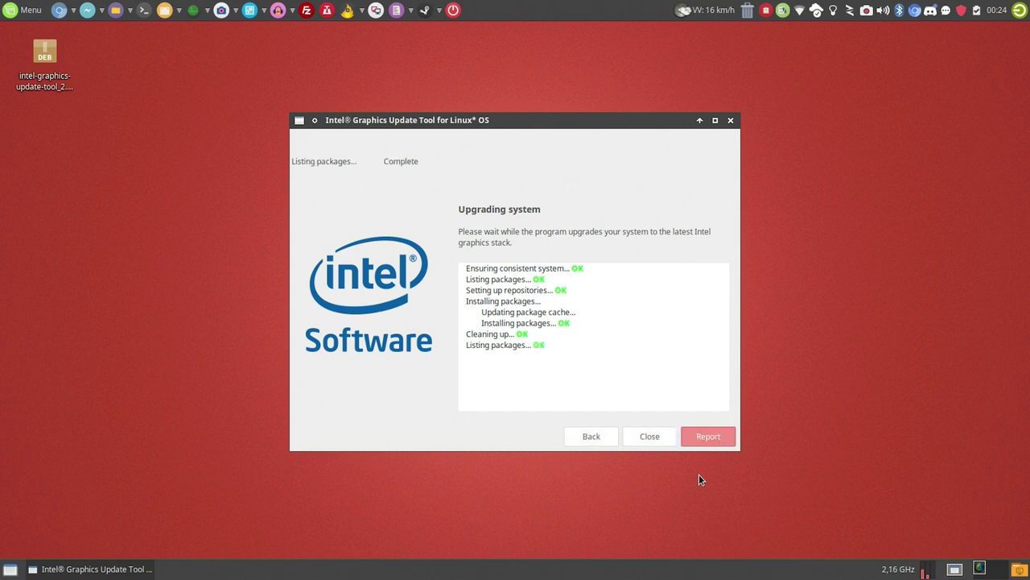
pyautogui.click(640, 440)
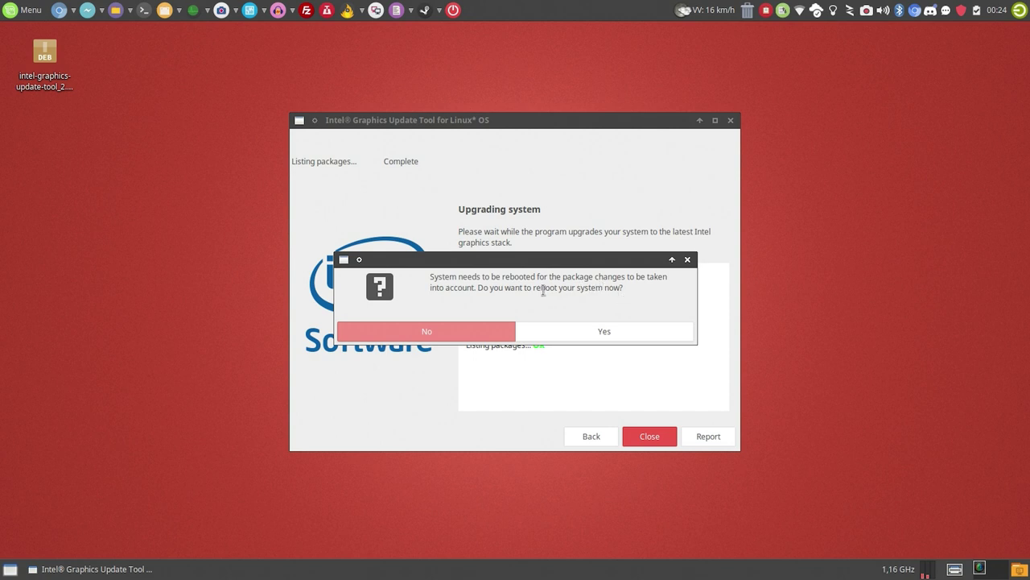
pyautogui.click(439, 331)
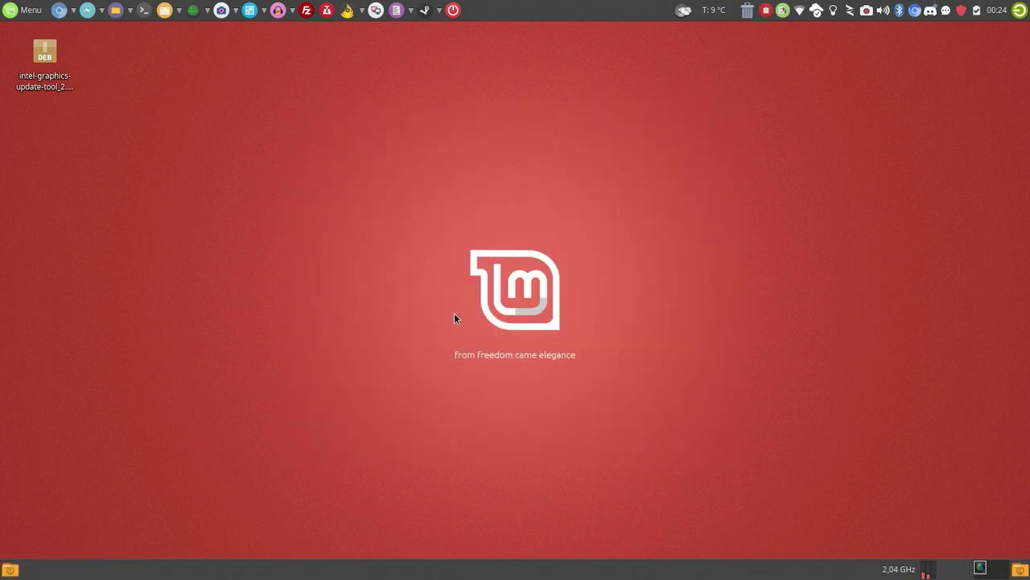
# - Run "sudo gedit /etc/lsb-release" in a new terminal and enter the sudo password
pyautogui.click(766, 13)
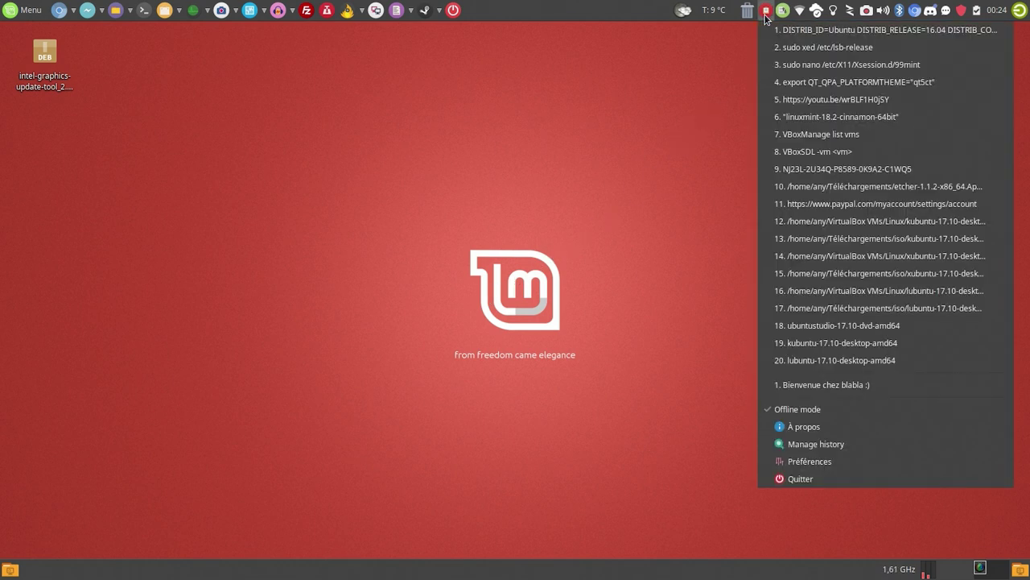
pyautogui.click(788, 49)
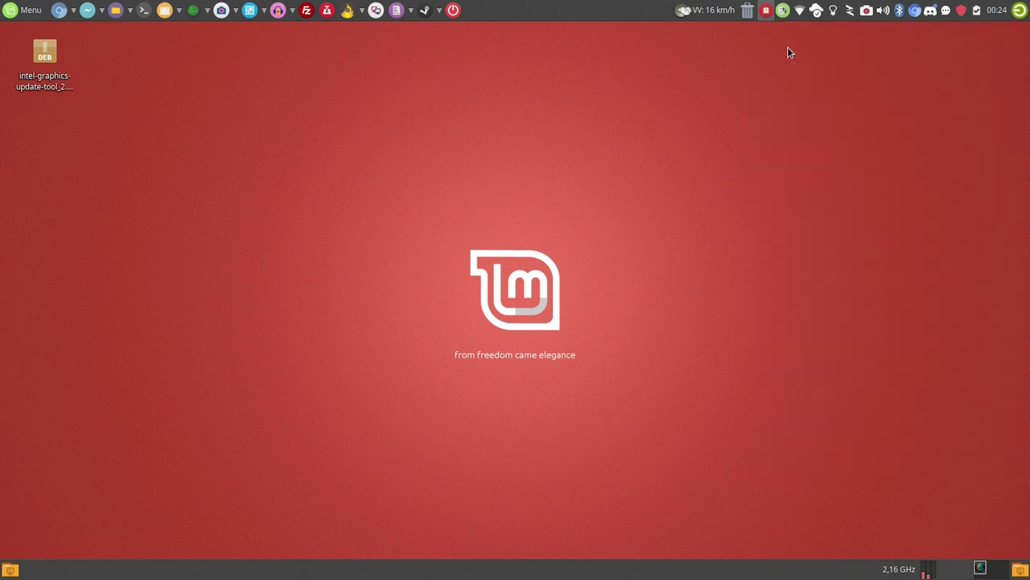
pyautogui.click(143, 11)
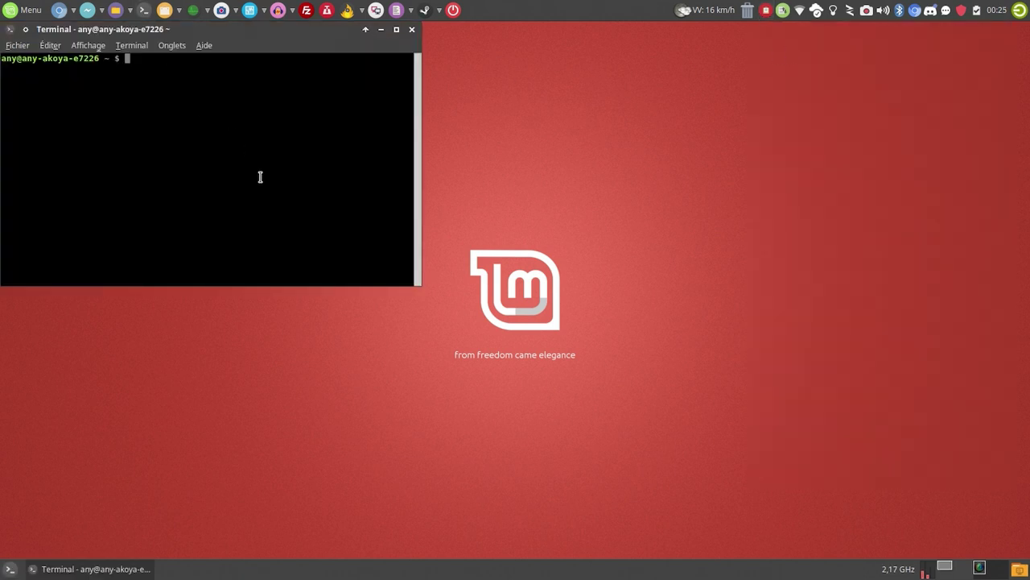
pyautogui.write('sudo gedit /etc/lsb-release')
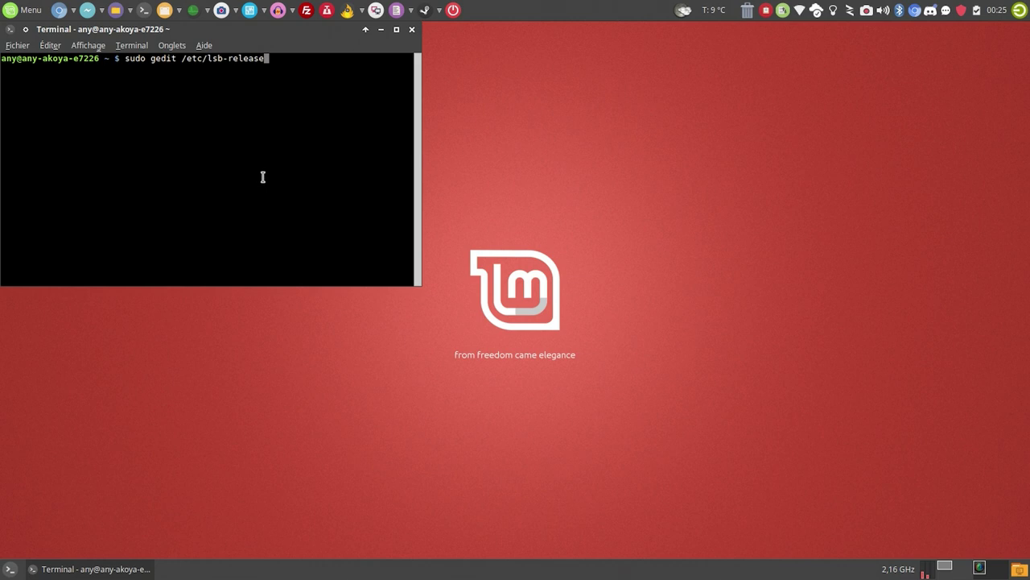
pyautogui.press('Return')
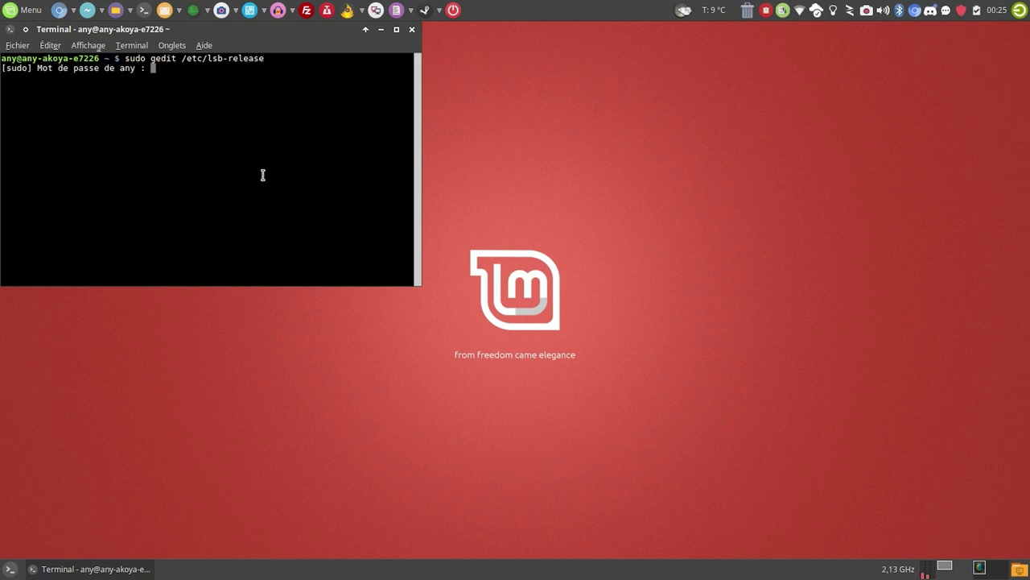
pyautogui.press('Return')
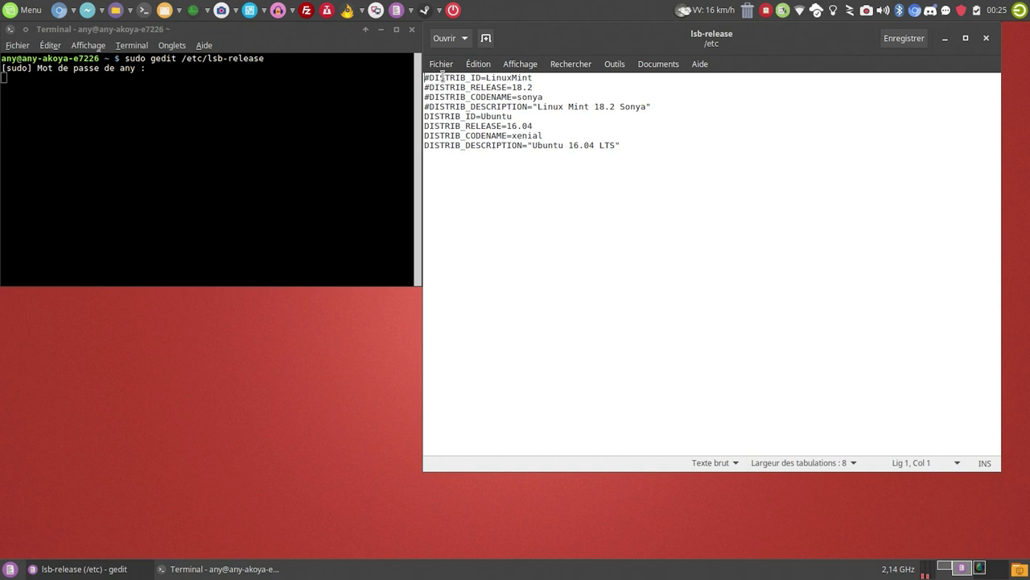
# - Uncomment the four Linux Mint entries in lsb-release by removing the leading # from each line
pyautogui.press('BackSpace')
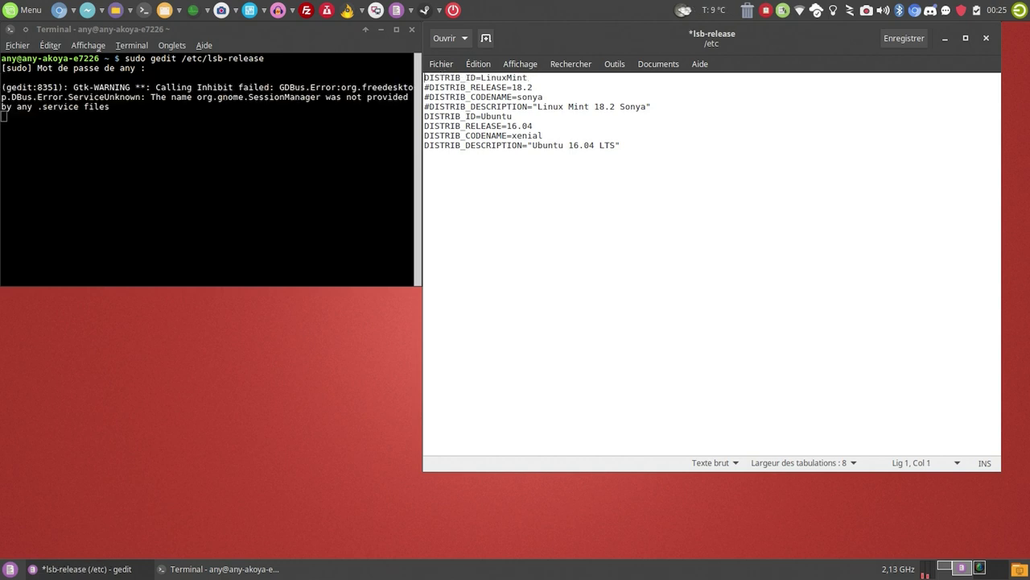
pyautogui.press('Down')
pyautogui.press('Right')
pyautogui.press('BackSpace')
pyautogui.press('Down')
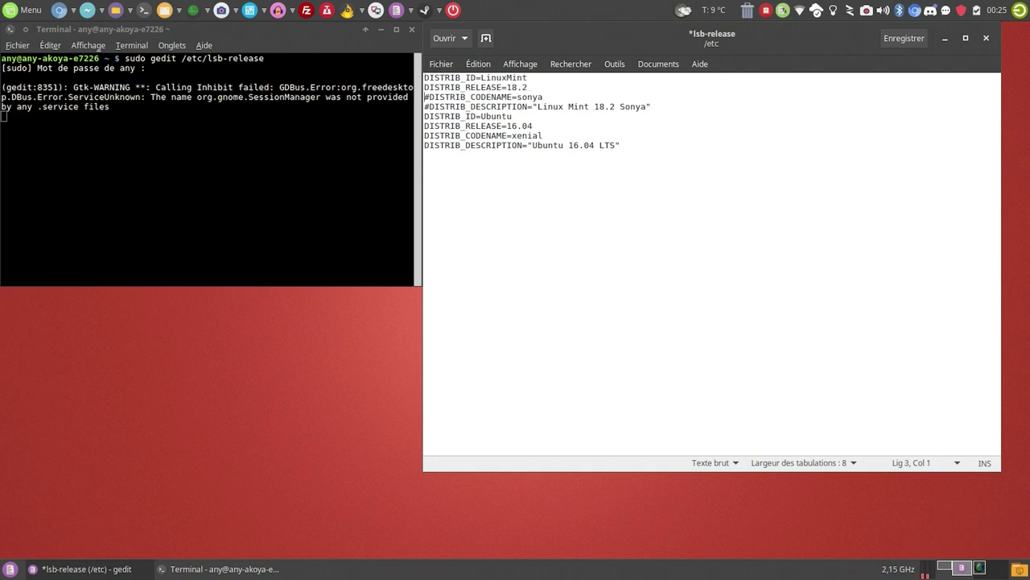
pyautogui.press('Right')
pyautogui.press('BackSpace')
pyautogui.press('Down')
pyautogui.press('Right')
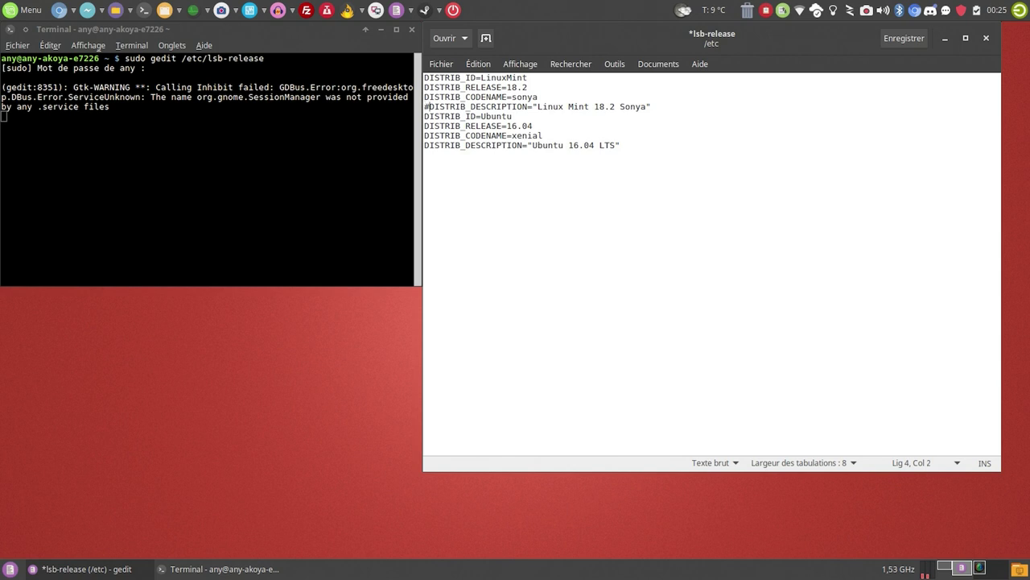
pyautogui.press('BackSpace')
# - Comment out the four Ubuntu entries in lsb-release with a # at the start of each line
pyautogui.press('Down')
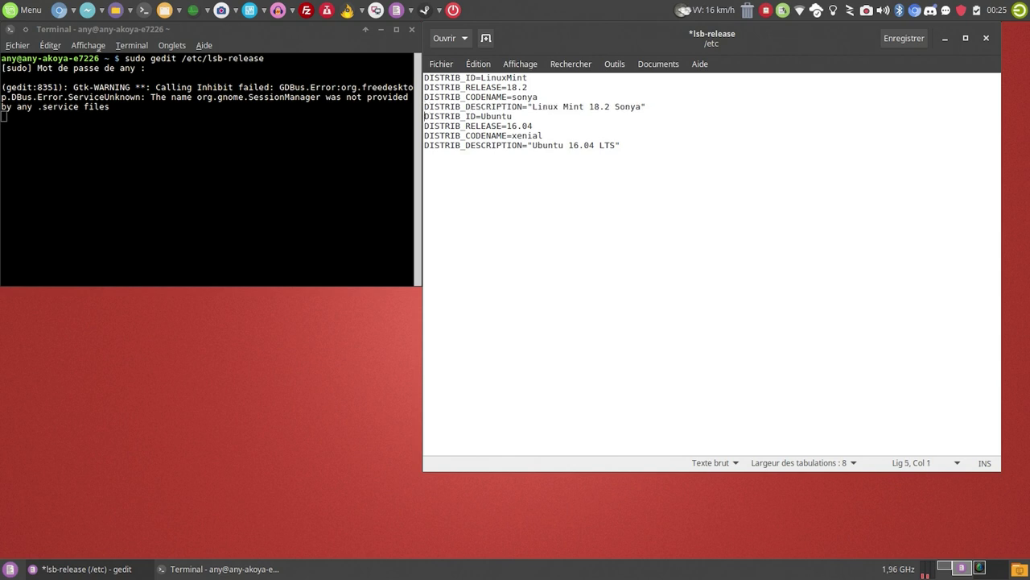
pyautogui.write('#')
pyautogui.write('#')
pyautogui.press('Down')
pyautogui.press('Left')
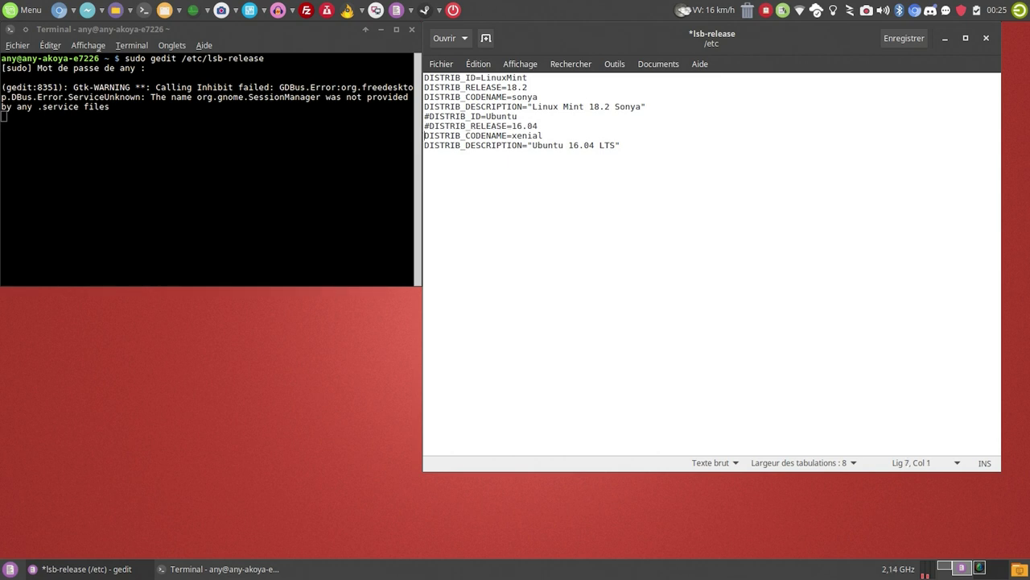
pyautogui.write('#')
pyautogui.press('Down')
pyautogui.press('Left')
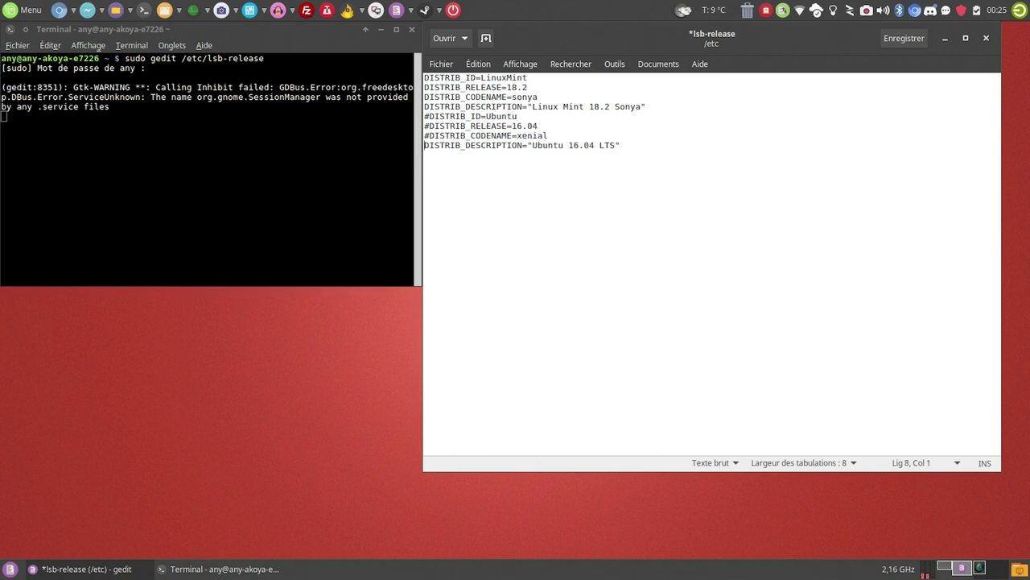
pyautogui.write('#')
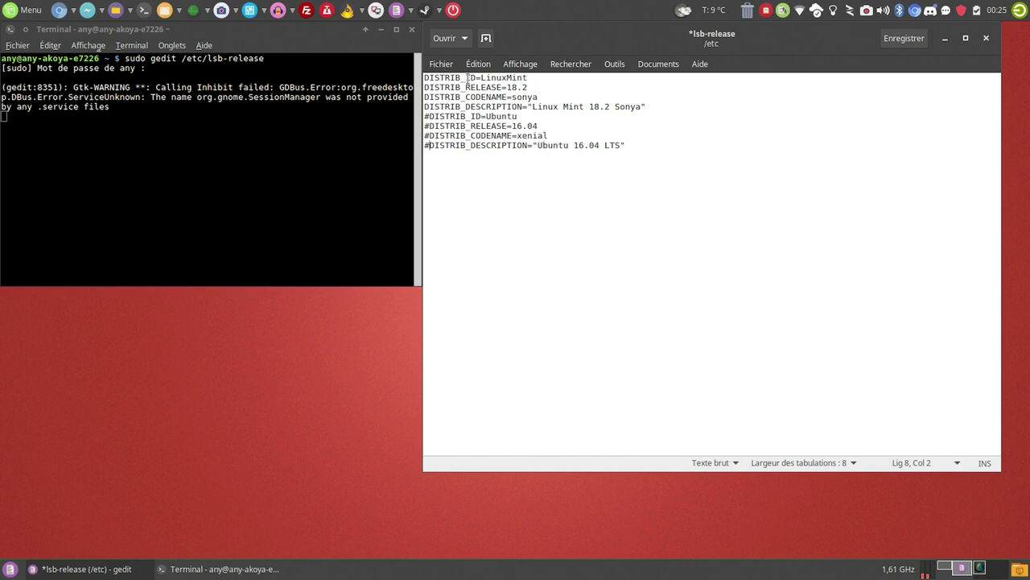
# - Save lsb-release with the Linux Mint entries active again, and close the text editor and terminal
pyautogui.click(888, 42)
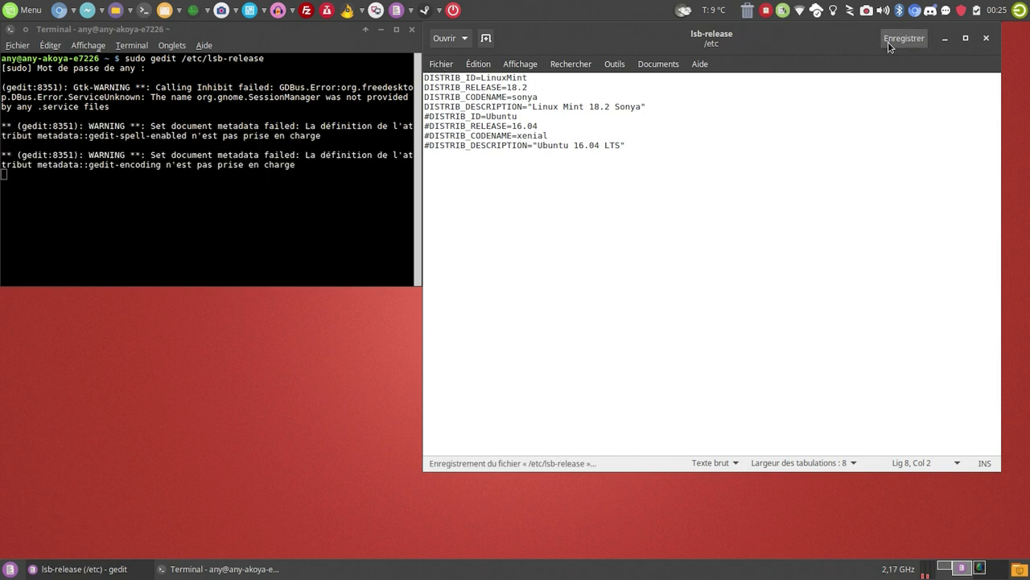
pyautogui.click(986, 38)
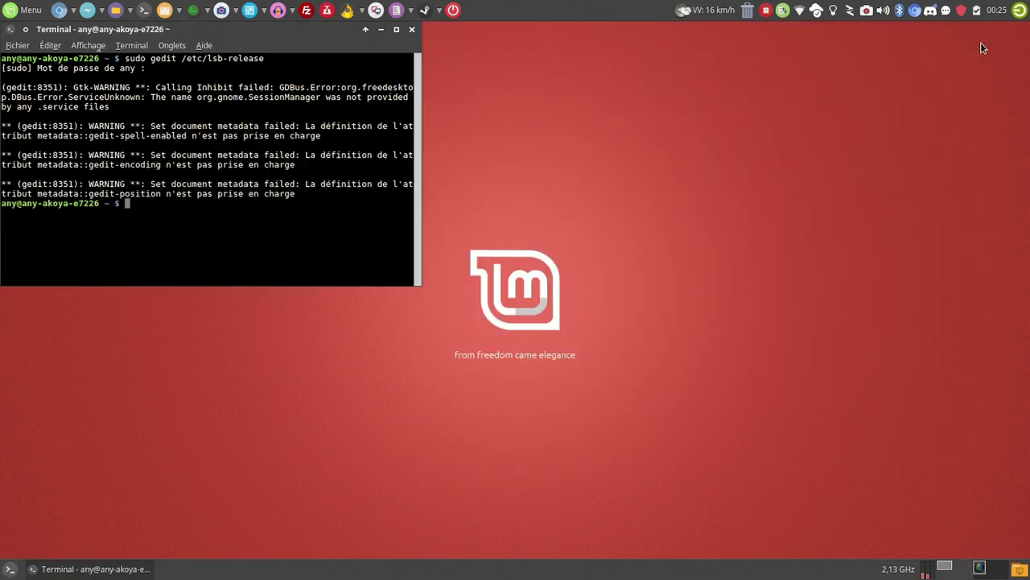
pyautogui.click(413, 31)
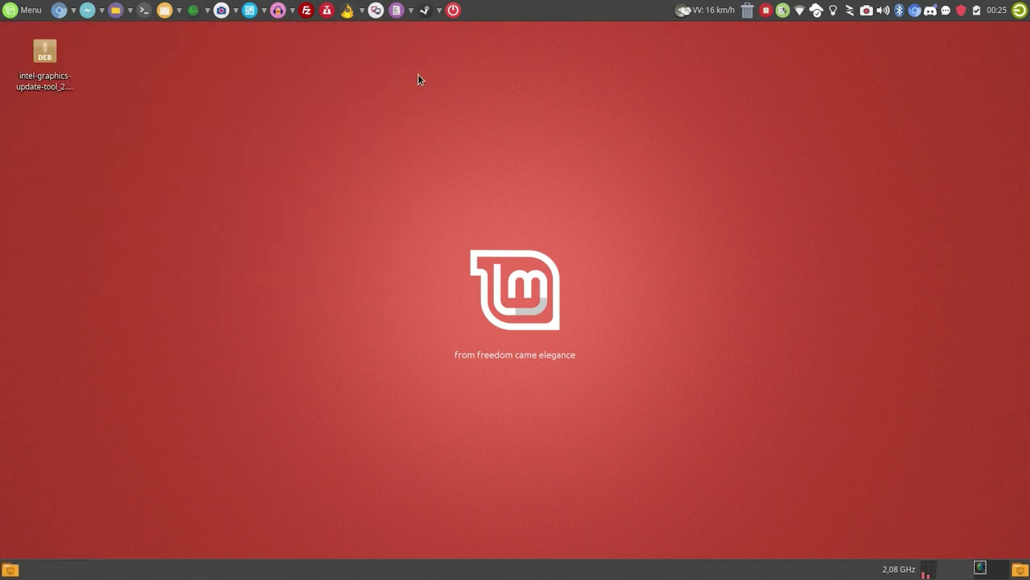